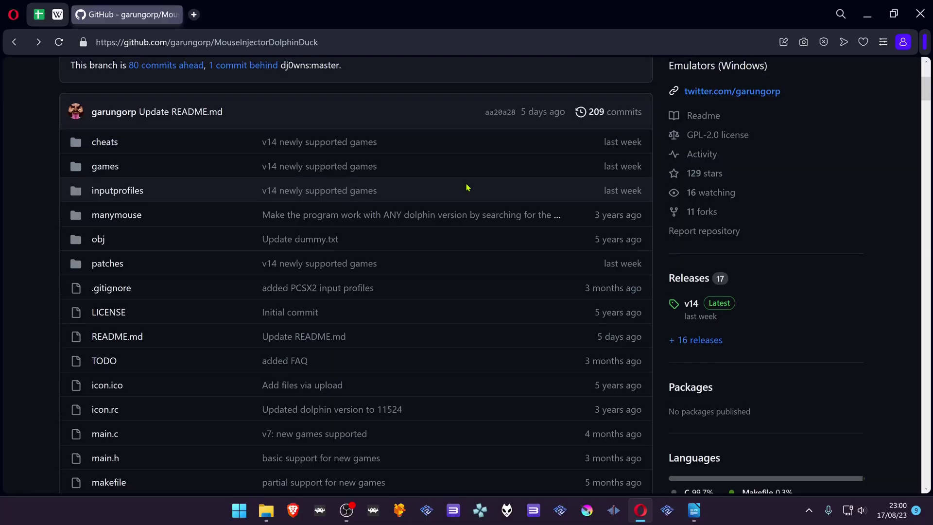
# Step: Look through the MouseInjectorDolphinDuck repository and its README sections on supported emulators and supported game titles
pyautogui.scroll(5, 466, 187)
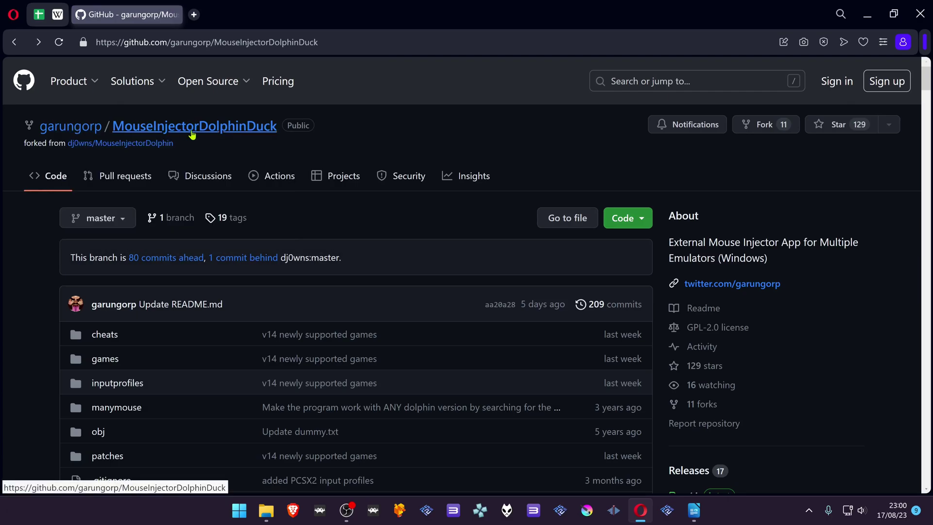
pyautogui.scroll(-1, 367, 167)
pyautogui.scroll(-2, 367, 166)
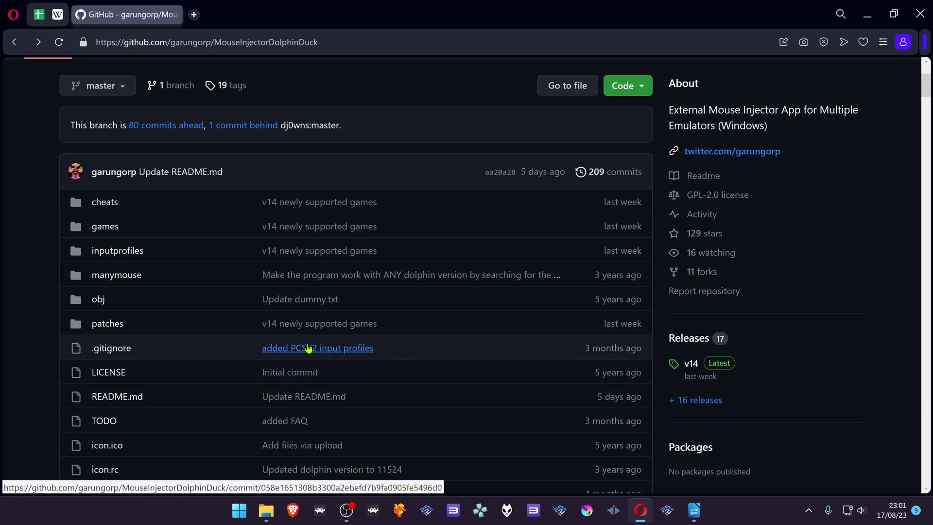
pyautogui.scroll(-15, 308, 348)
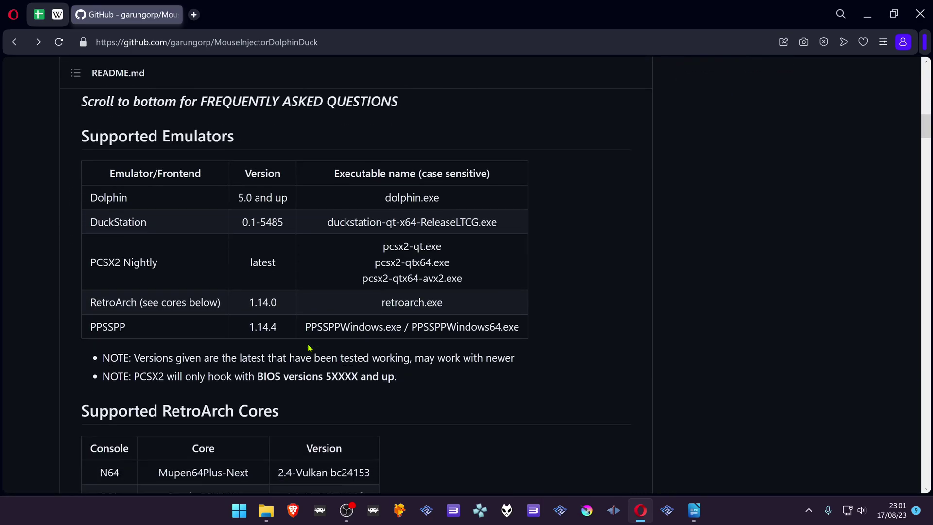
pyautogui.scroll(-20, 308, 348)
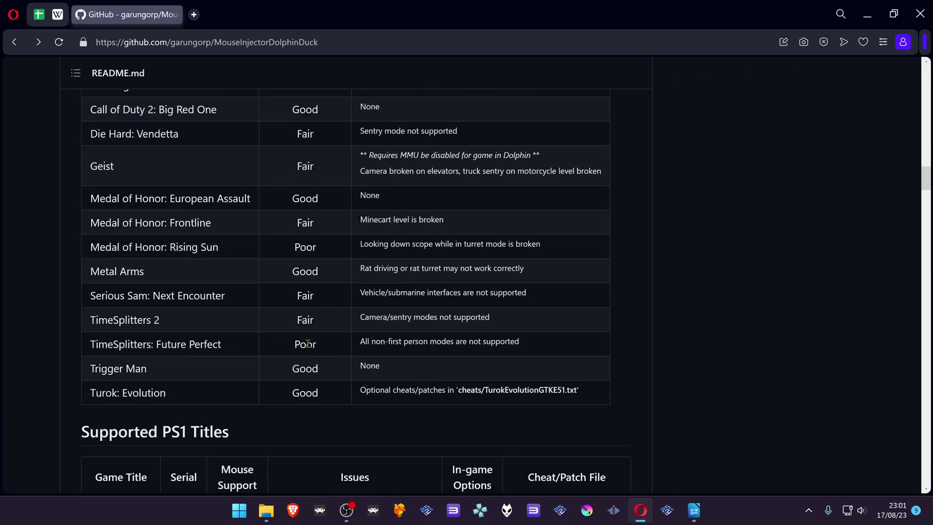
pyautogui.scroll(-20, 308, 345)
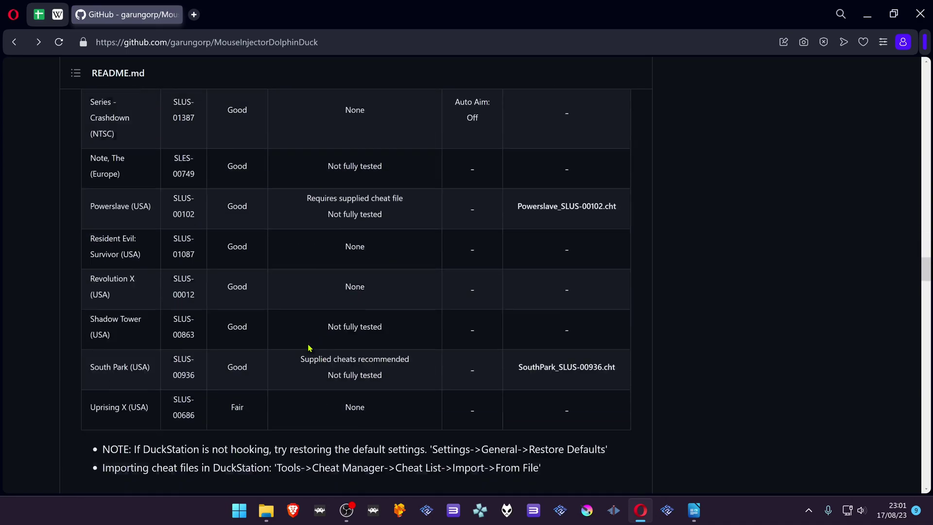
pyautogui.scroll(-20, 308, 348)
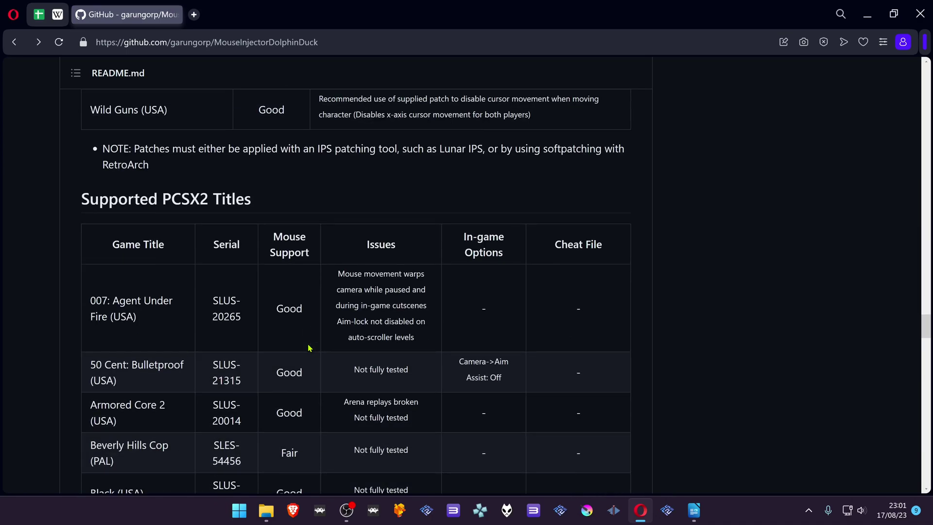
# Step: Examine the README's Supported PCSX2 Titles table, its issues and cheat file columns, and the notes on BIOS versions and overclocking
pyautogui.scroll(-3, 308, 348)
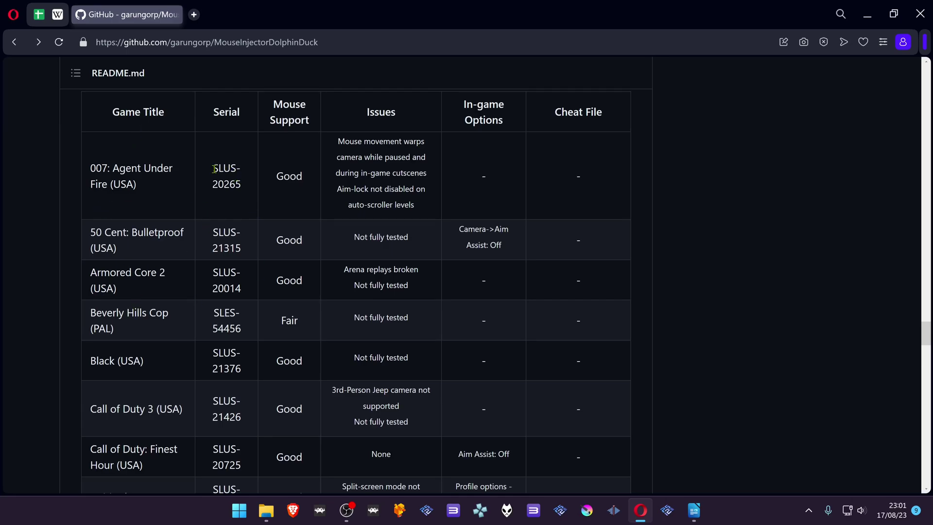
pyautogui.scroll(-2, 316, 224)
pyautogui.scroll(3, 316, 224)
pyautogui.scroll(-1, 317, 273)
pyautogui.moveTo(364, 113); pyautogui.dragTo(401, 115)
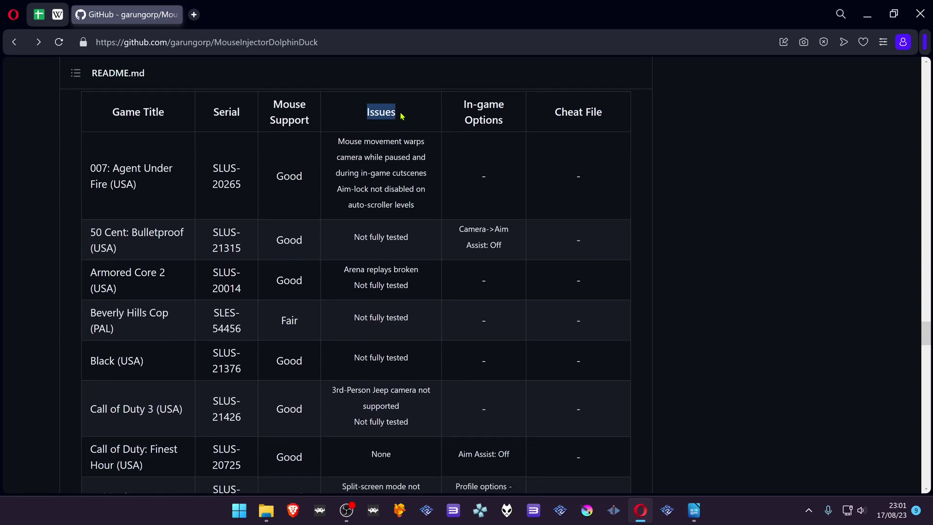
pyautogui.click(515, 159)
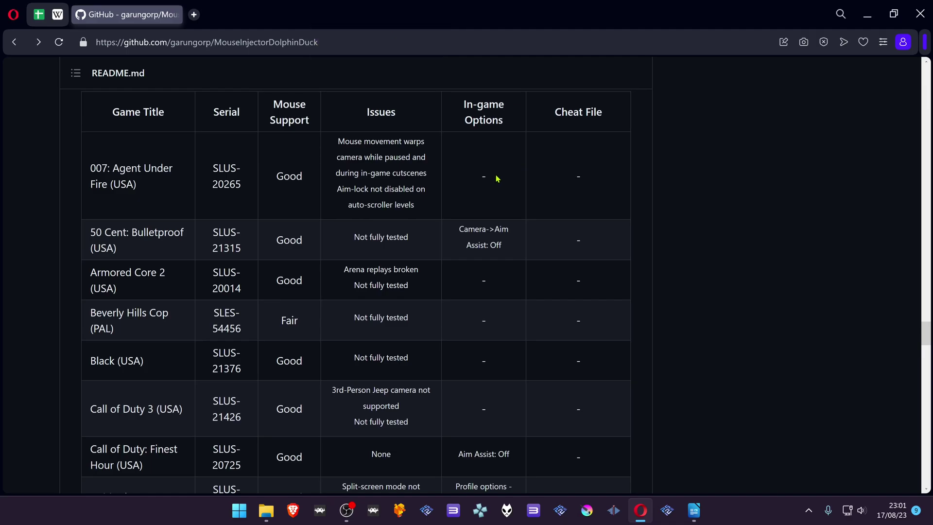
pyautogui.scroll(-2, 485, 287)
pyautogui.scroll(2, 490, 252)
pyautogui.scroll(-12, 585, 295)
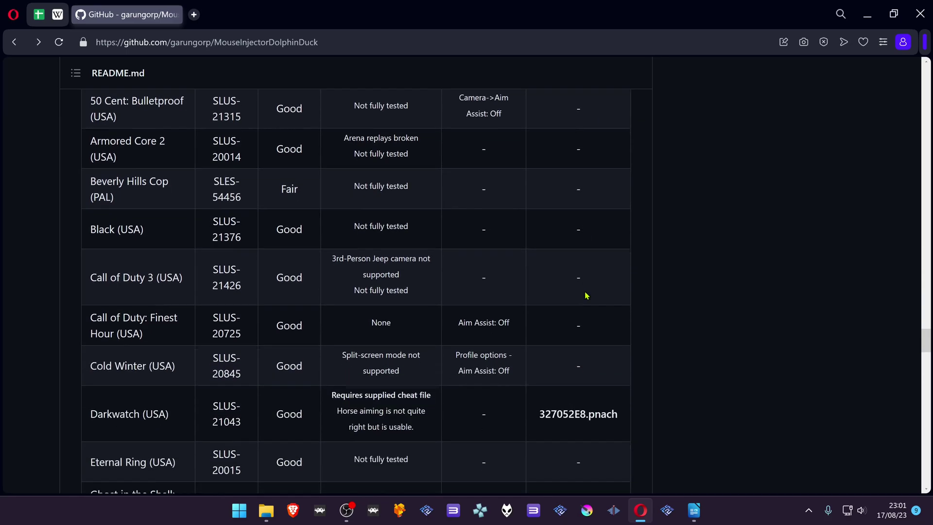
pyautogui.scroll(-15, 583, 295)
pyautogui.scroll(-3, 547, 299)
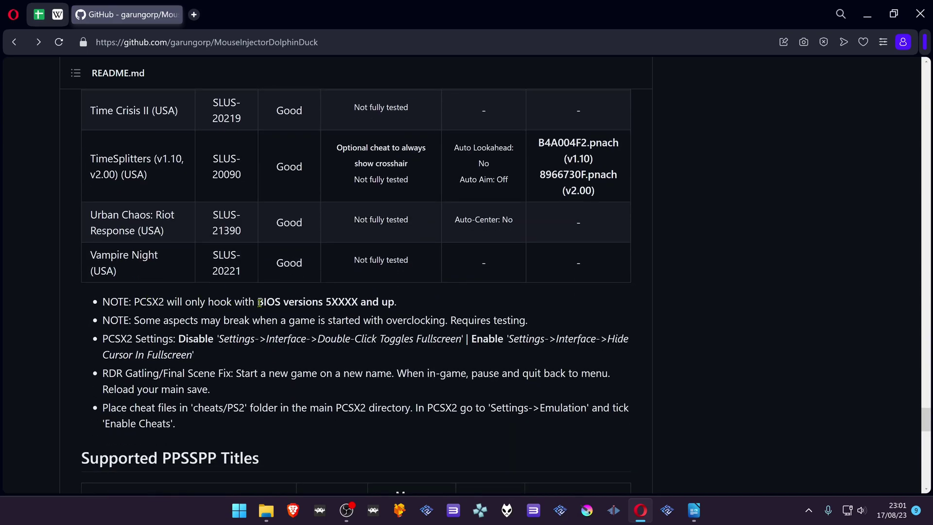
pyautogui.moveTo(258, 302); pyautogui.dragTo(398, 310)
pyautogui.moveTo(210, 321); pyautogui.dragTo(518, 321)
pyautogui.click(533, 342)
# Step: Open the latest v14 release of MouseInjectorDolphinDuck from the repository page
pyautogui.scroll(20, 423, 404)
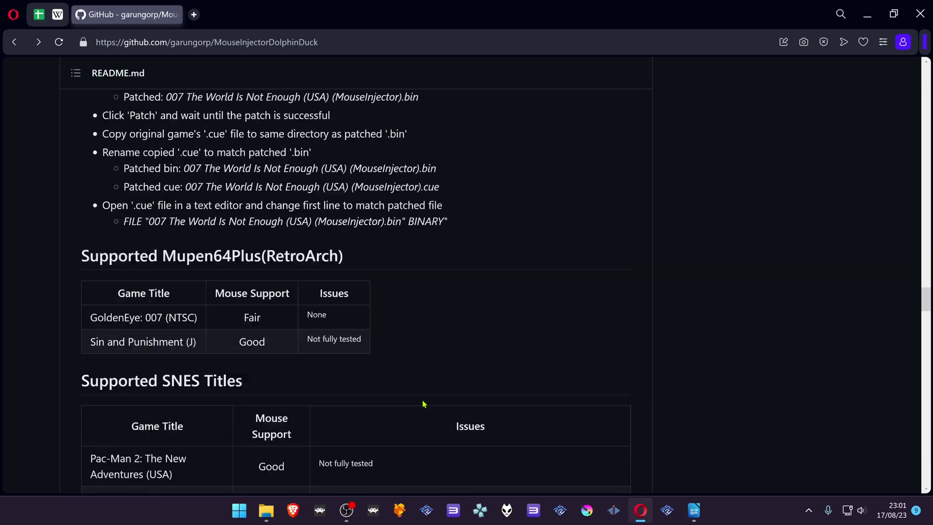
pyautogui.scroll(20, 423, 404)
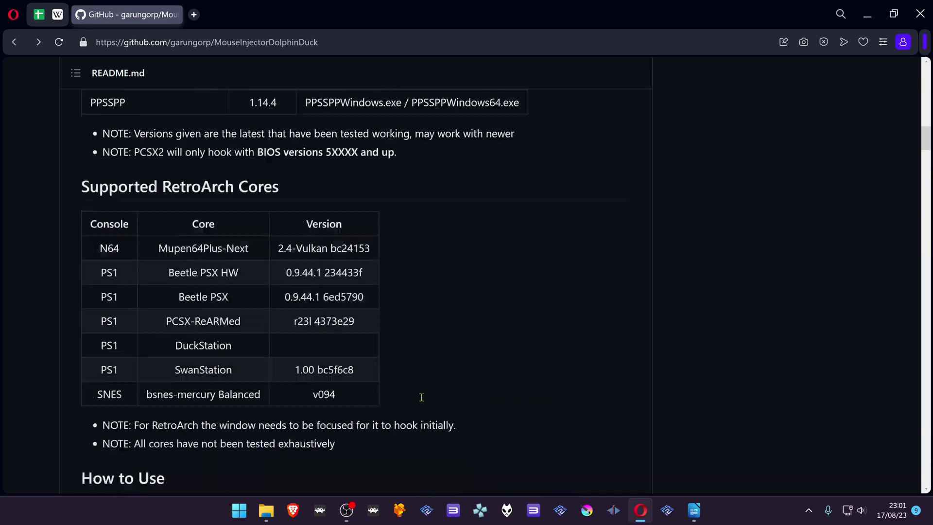
pyautogui.scroll(20, 422, 396)
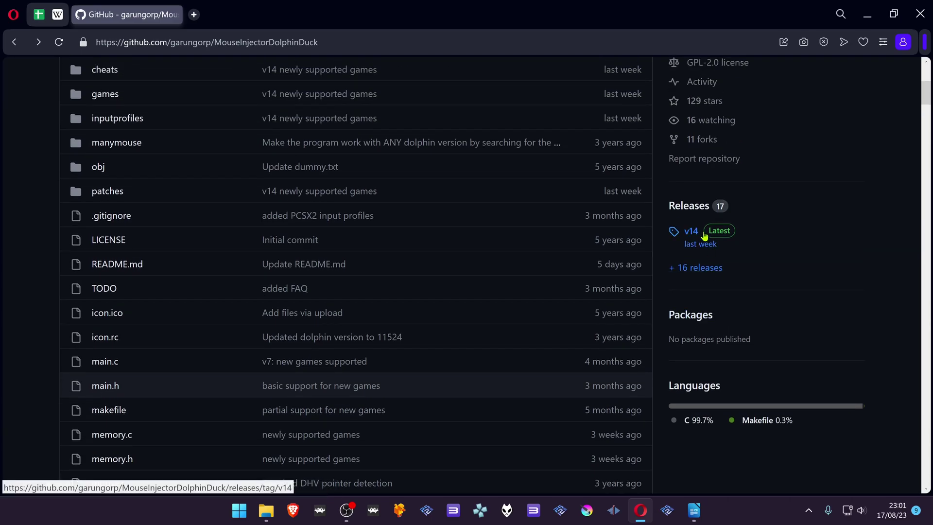
pyautogui.click(698, 234)
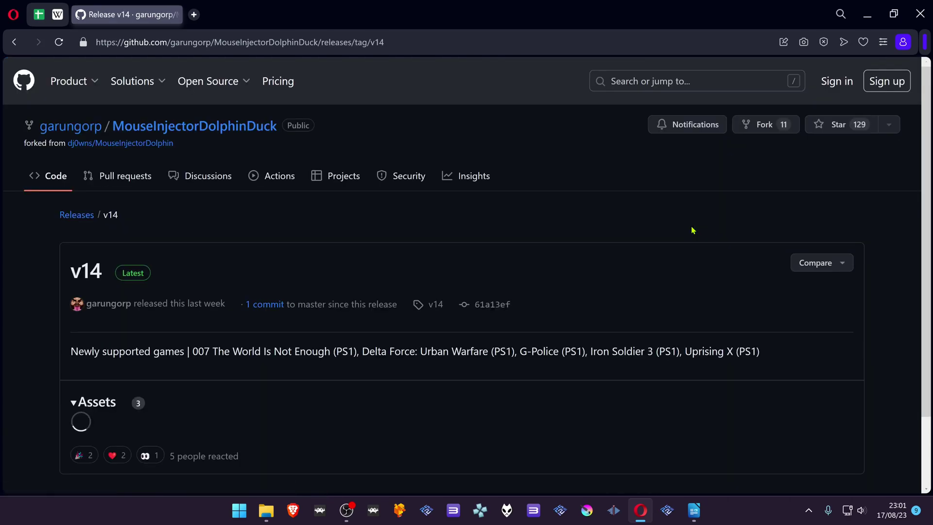
pyautogui.click(175, 300)
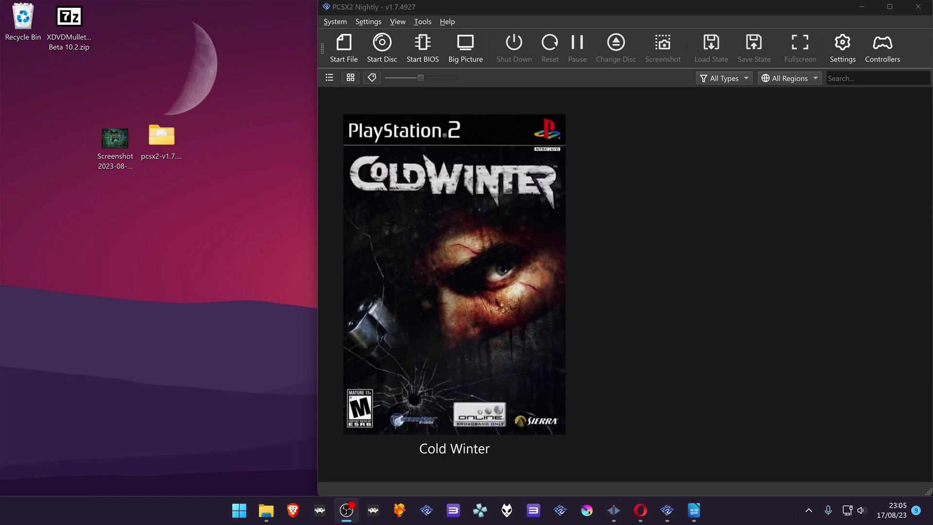
# Step: Switch to PCSX2 and toggle Double-Click Toggles Fullscreen in the interface settings of Cold Winter's game properties
pyautogui.hotkey('alt', 'Tab')
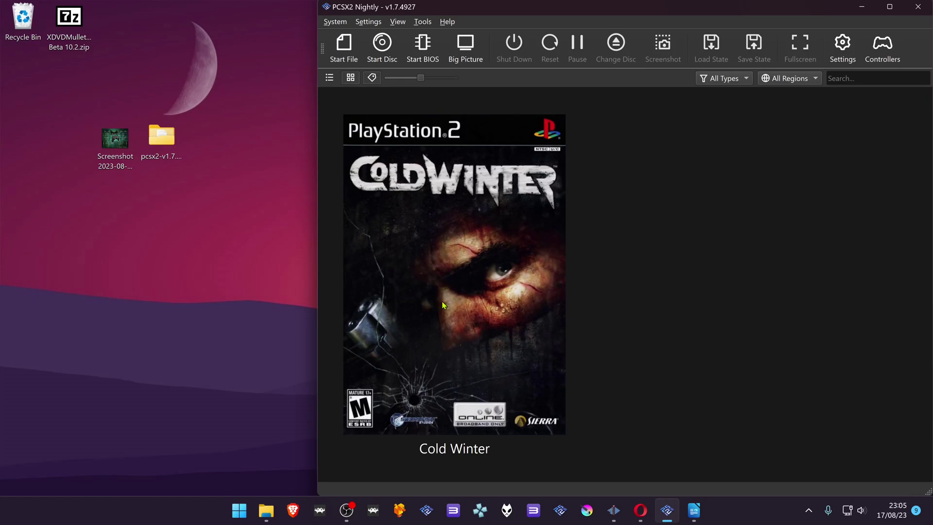
pyautogui.click(480, 210)
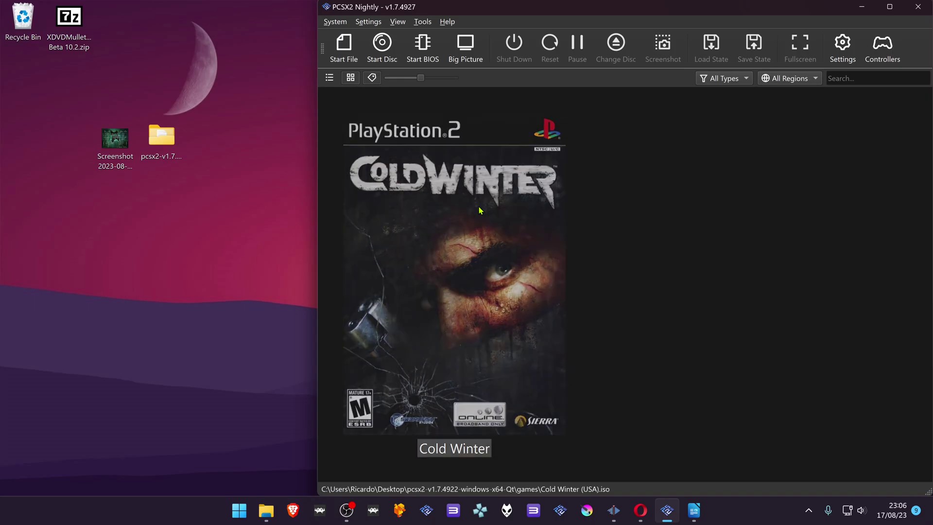
pyautogui.rightClick(480, 210)
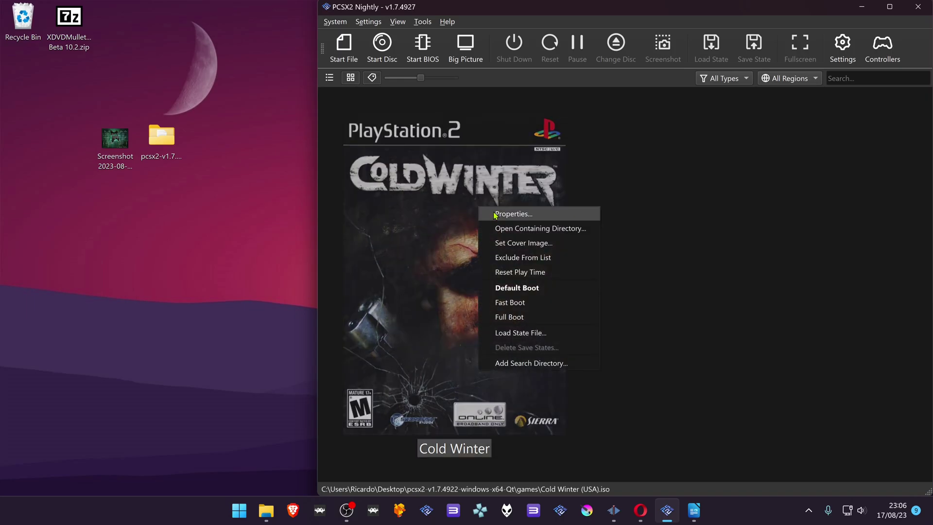
pyautogui.click(498, 215)
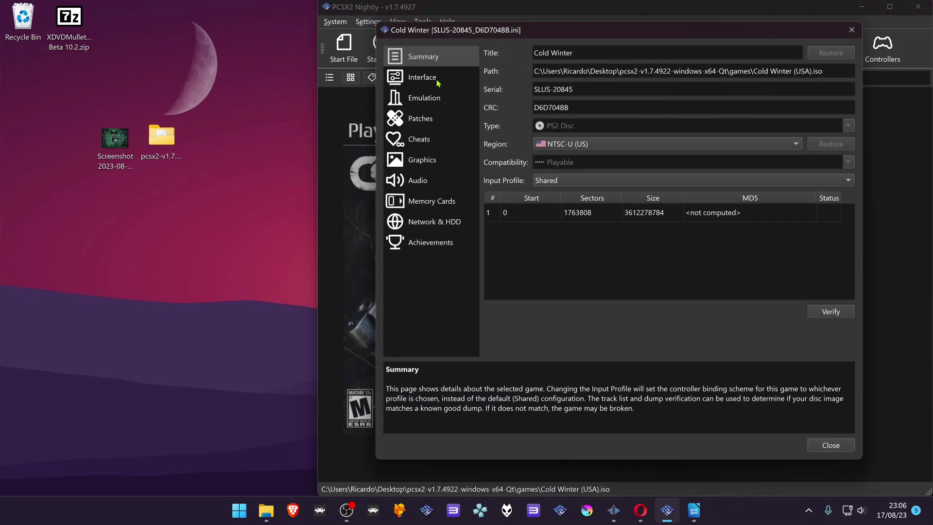
pyautogui.click(436, 82)
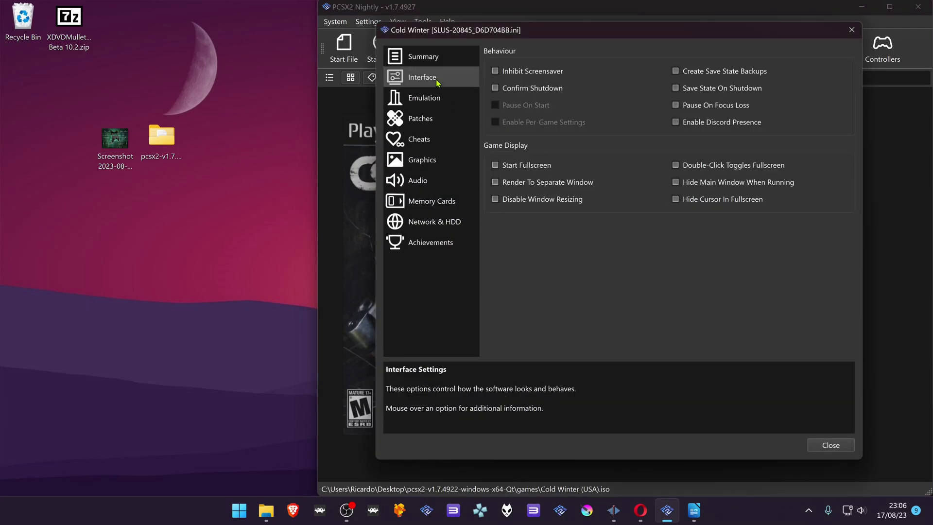
pyautogui.click(677, 167)
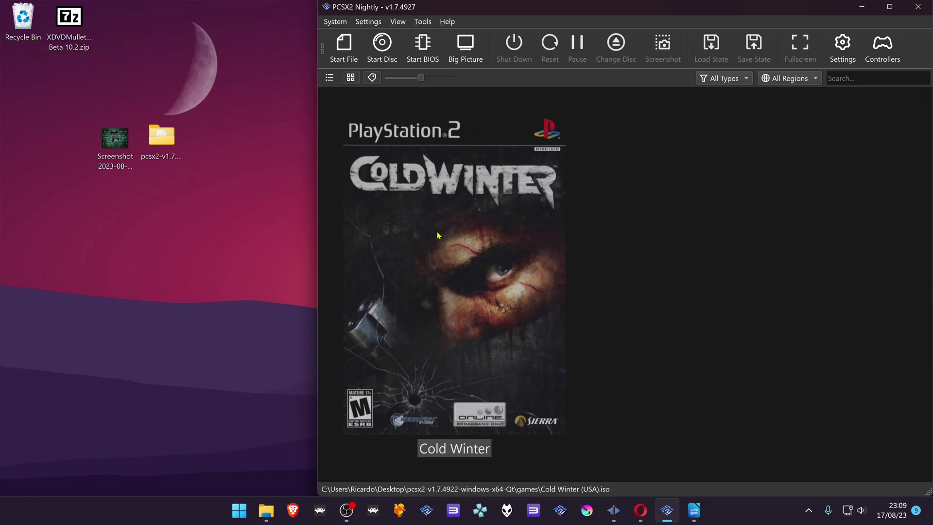
# Step: Boot Cold Winter and open Edit Profile from the game's main menu
pyautogui.doubleClick(508, 272)
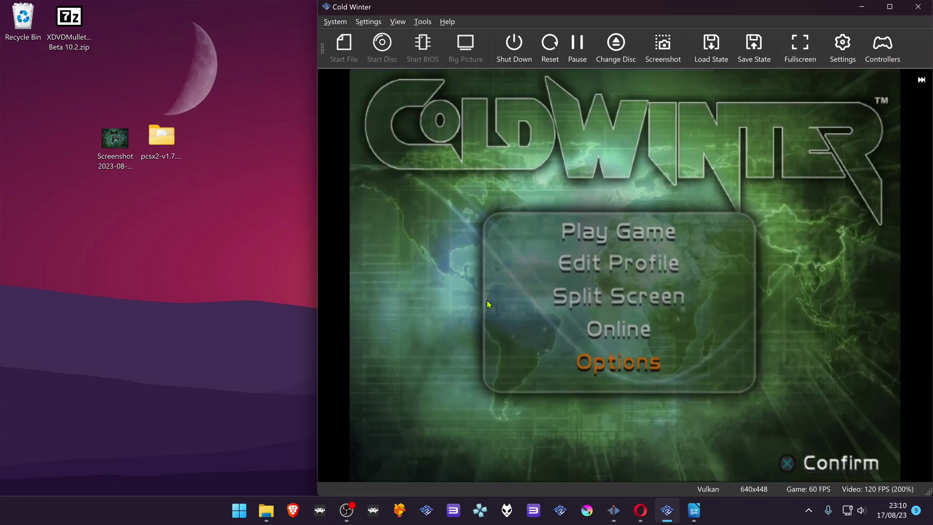
pyautogui.press('Up')
pyautogui.press('Up')
pyautogui.press('Up')
pyautogui.press('Up')
pyautogui.press('Down')
pyautogui.press('k')
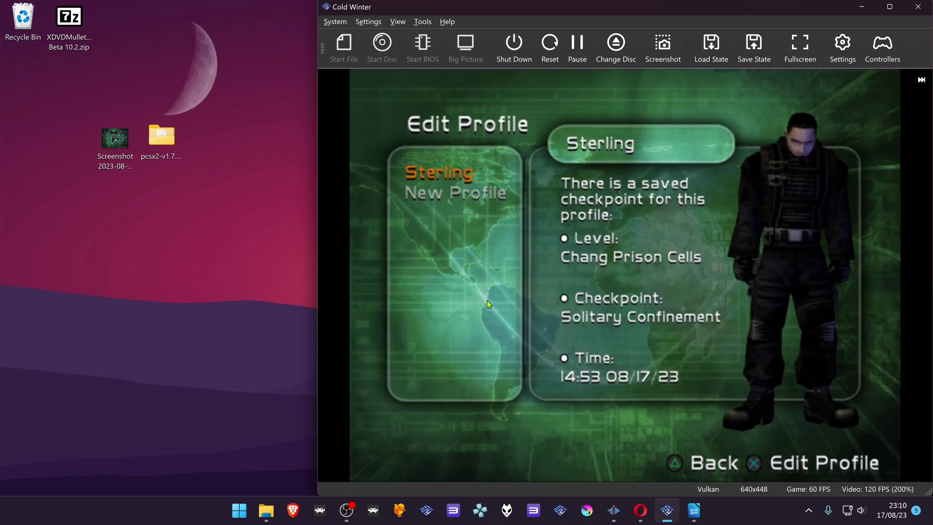
# Step: Edit the Sterling profile and open its Controller Configuration
pyautogui.press('k')
pyautogui.press('Down')
pyautogui.press('Down')
pyautogui.press('Down')
pyautogui.press('Down')
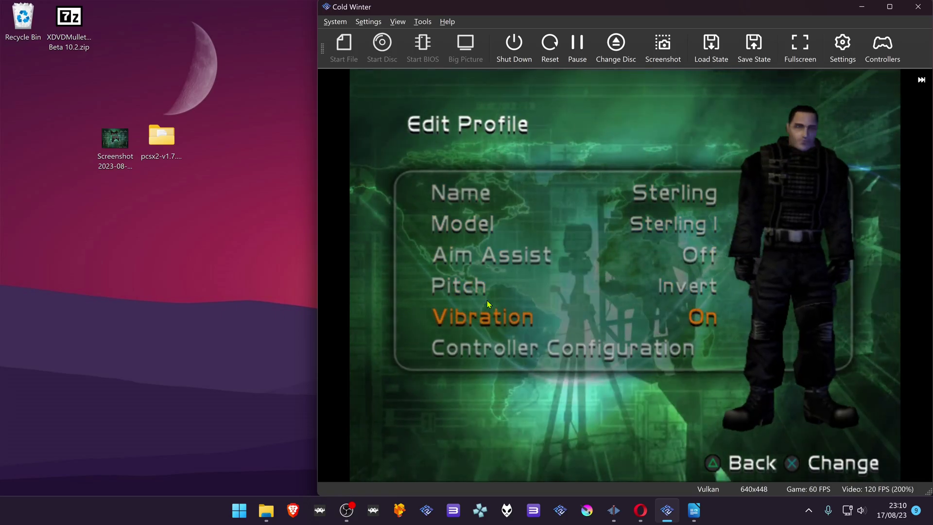
pyautogui.press('Down')
pyautogui.press('k')
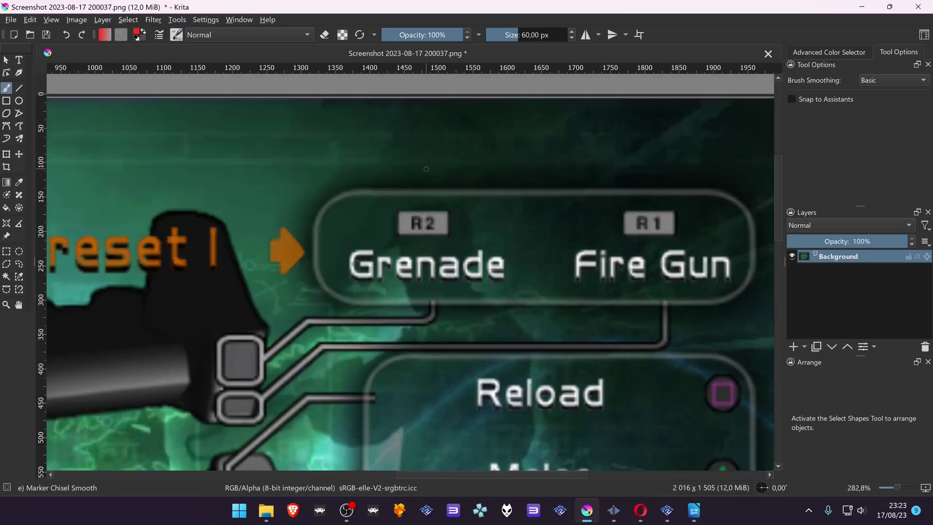
# Step: In Krita, handwrite red key labels on the controls screenshot: G for Grenade, L. Mouse for Fire Gun and R for Reload
pyautogui.moveTo(427, 169); pyautogui.dragTo(313, 198)
pyautogui.moveTo(313, 198); pyautogui.dragTo(304, 221)
pyautogui.moveTo(474, 193); pyautogui.dragTo(491, 228)
pyautogui.moveTo(340, 419); pyautogui.dragTo(432, 206)
pyautogui.moveTo(382, 233); pyautogui.dragTo(408, 233)
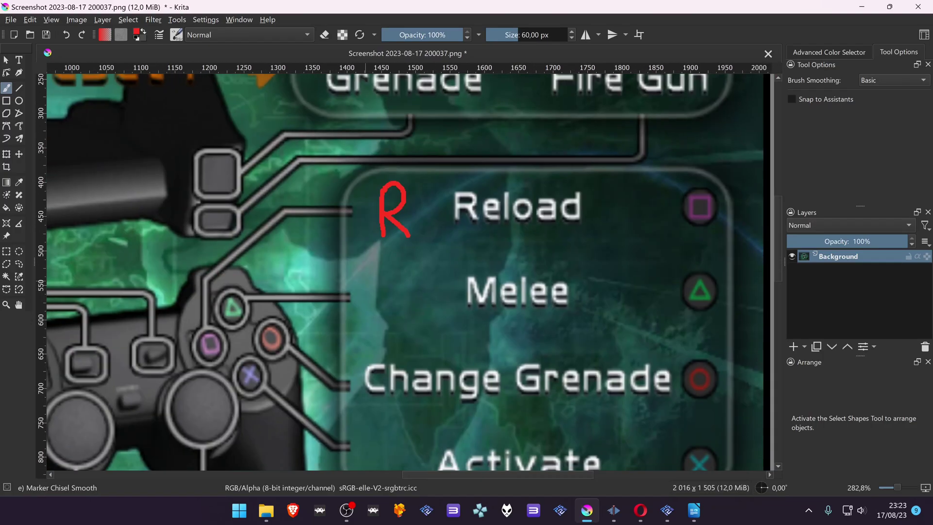
# Step: Handwrite the remaining red key labels, including middle mouse for Melee, X for Change Grenade, F for Activate, Shift for Sprint and Right Mouse for Zoom
pyautogui.moveTo(338, 301); pyautogui.dragTo(365, 301)
pyautogui.moveTo(413, 340); pyautogui.dragTo(425, 241)
pyautogui.moveTo(389, 394)
pyautogui.mouseDown()
pyautogui.moveTo(399, 358)
pyautogui.moveTo(403, 375)
pyautogui.mouseUp()
pyautogui.moveTo(335, 272); pyautogui.dragTo(355, 302)
pyautogui.scroll(-1, 398, 357)
pyautogui.moveTo(248, 388)
pyautogui.mouseDown()
pyautogui.moveTo(248, 362)
pyautogui.moveTo(309, 389)
pyautogui.moveTo(292, 389)
pyautogui.moveTo(313, 390)
pyautogui.mouseUp()
pyautogui.moveTo(178, 152); pyautogui.dragTo(241, 313)
pyautogui.scroll(3, 413, 291)
pyautogui.moveTo(265, 284); pyautogui.dragTo(274, 301)
pyautogui.moveTo(262, 367); pyautogui.dragTo(272, 384)
pyautogui.press('-')
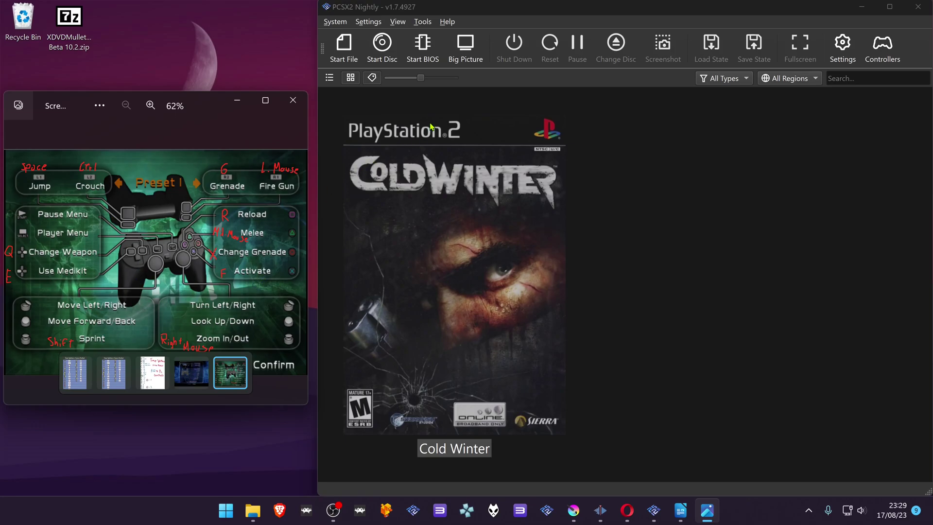
# Step: Create an empty PCSX2 controller input profile named Cold Winter Mouse Injector, without copying the existing bindings
pyautogui.click(380, 24)
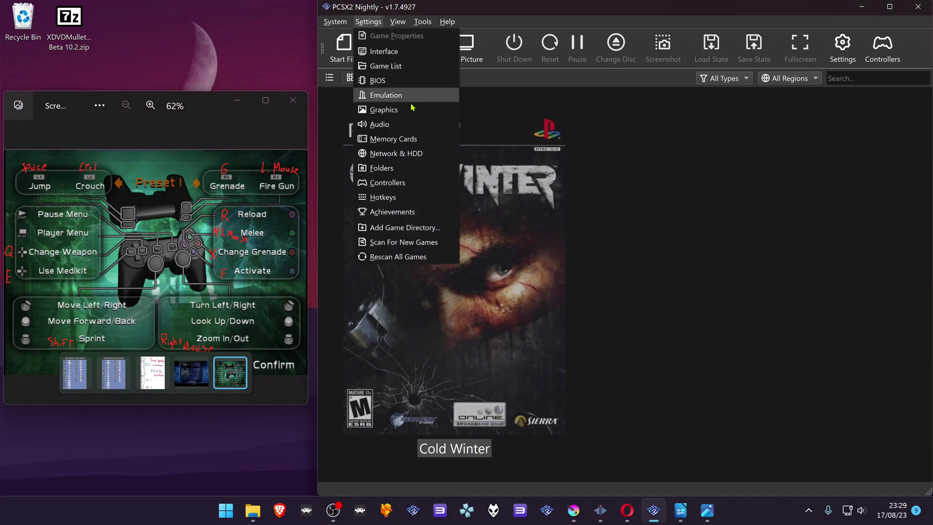
pyautogui.click(422, 182)
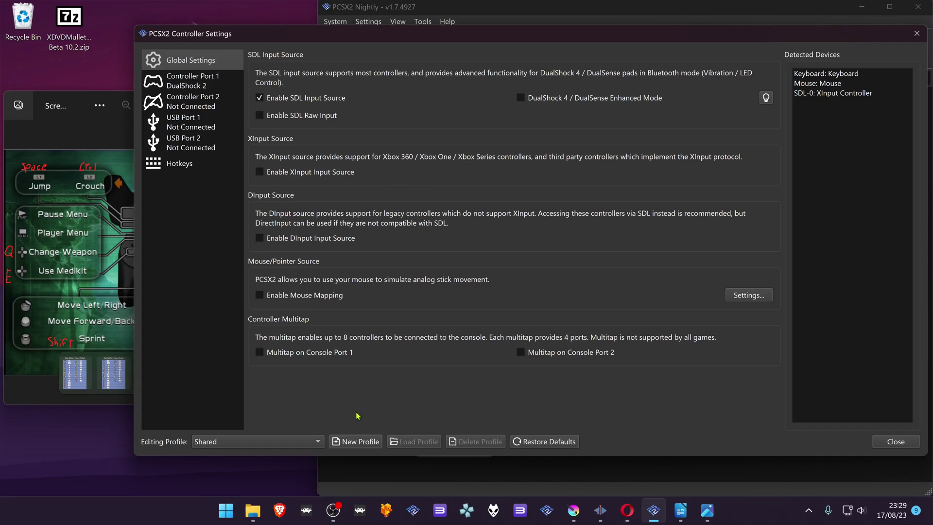
pyautogui.click(360, 442)
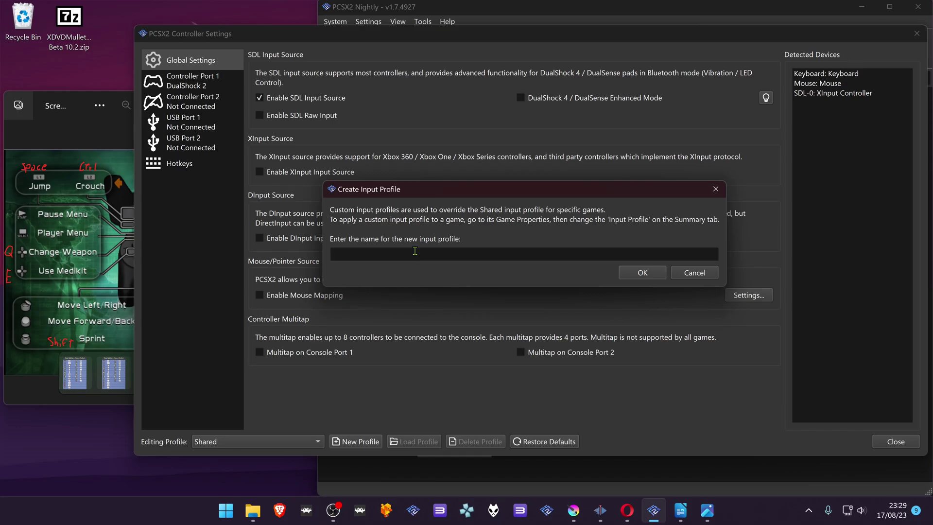
pyautogui.write('Cold Winter Mouse Injector')
pyautogui.click(640, 273)
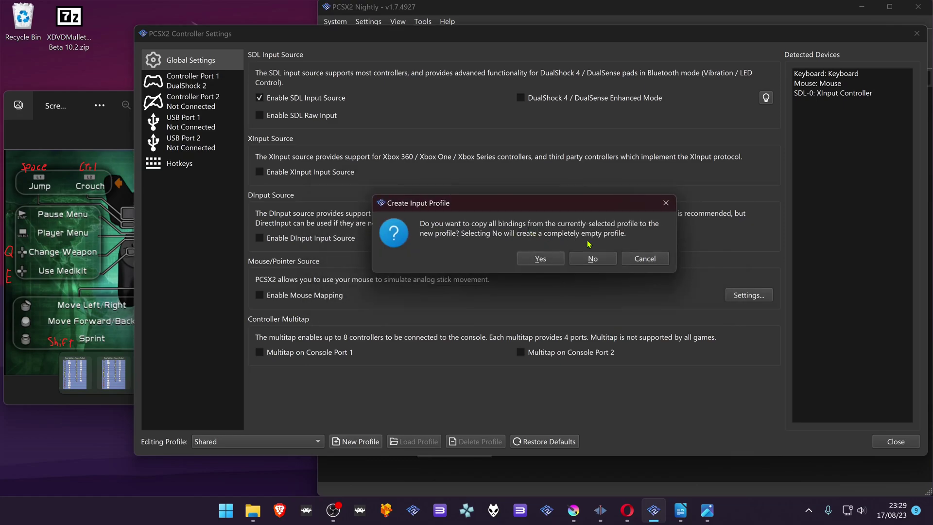
pyautogui.click(600, 261)
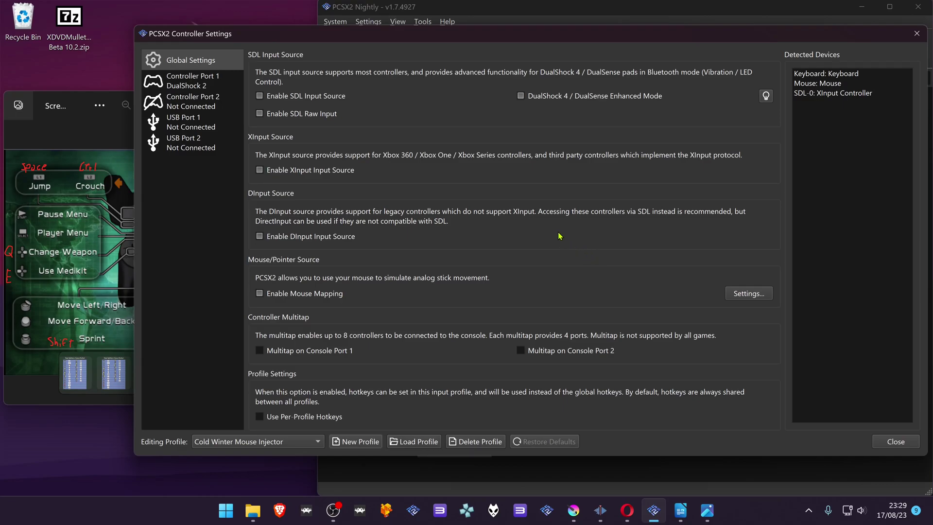
# Step: Automatically map Controller Port 1 of the Cold Winter Mouse Injector profile to the keyboard
pyautogui.click(217, 84)
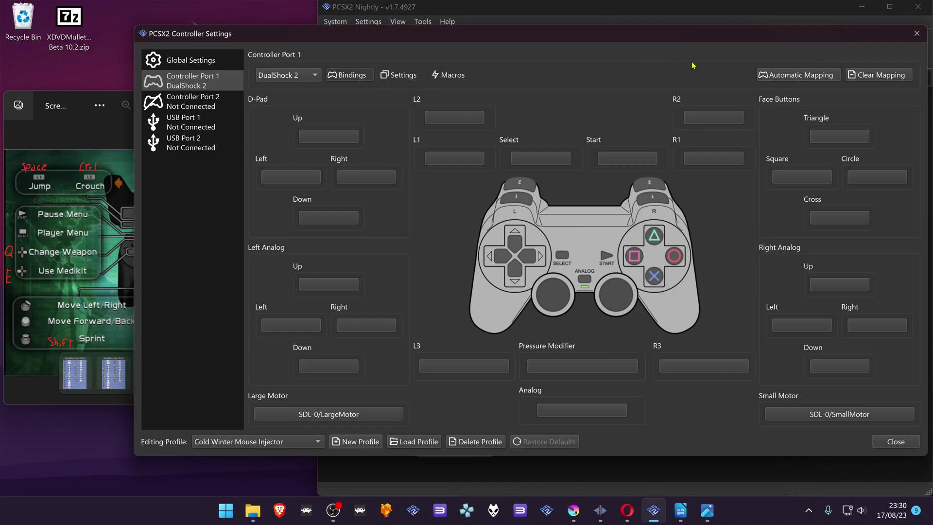
pyautogui.click(809, 76)
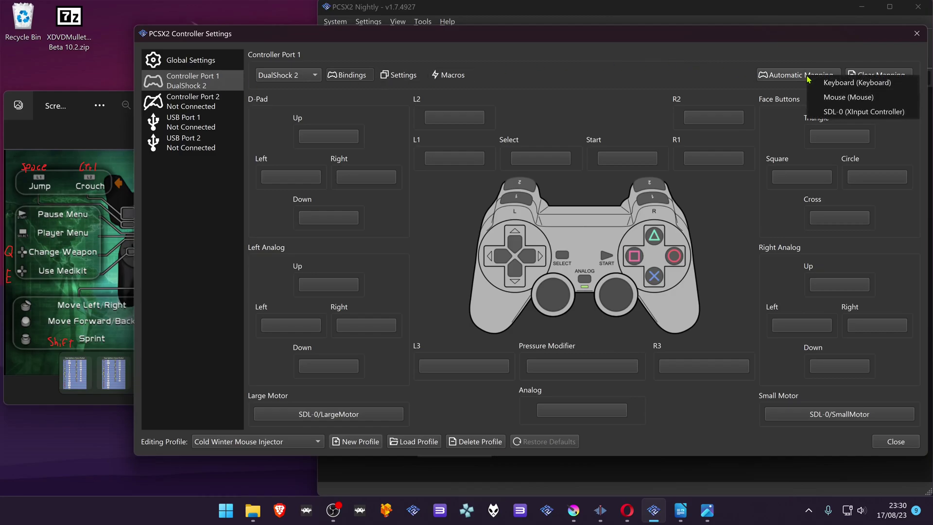
pyautogui.click(881, 86)
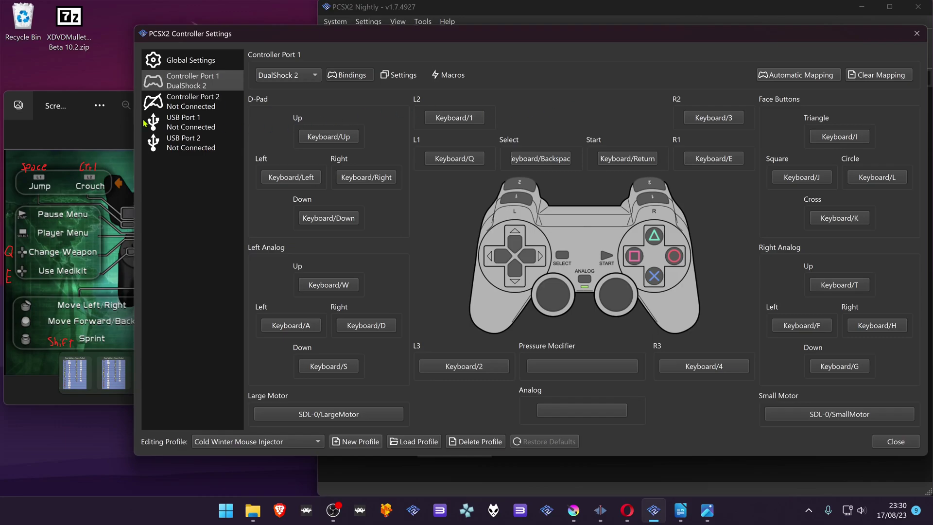
# Step: Consult the labelled controls screenshot, then bind L1 to Space and L2 to Control
pyautogui.click(103, 141)
pyautogui.moveTo(308, 213); pyautogui.dragTo(371, 214)
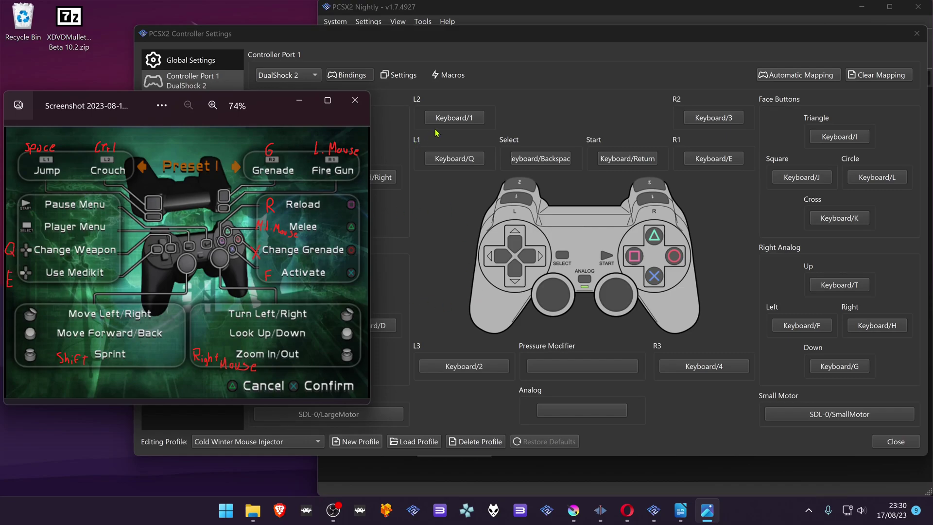
pyautogui.click(460, 164)
pyautogui.click(459, 159)
pyautogui.press('space')
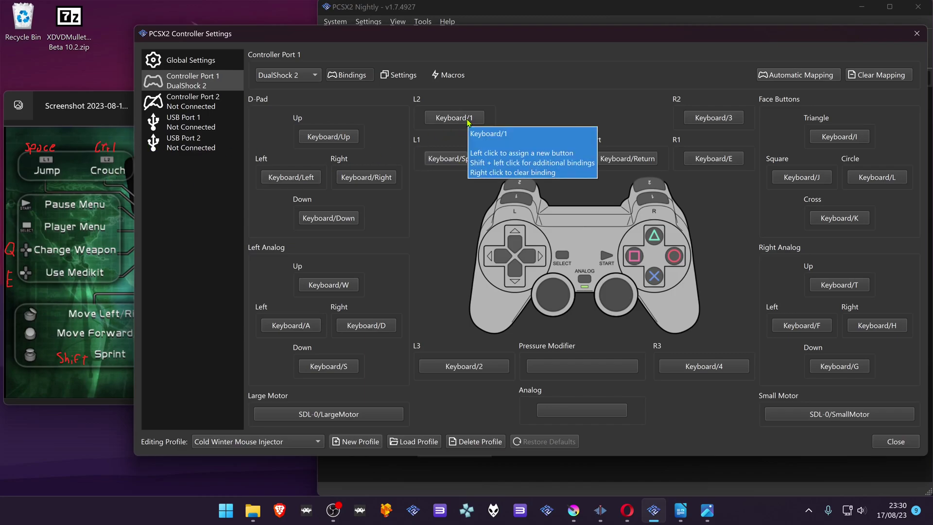
pyautogui.click(454, 118)
pyautogui.press('ctrl')
# Step: Check the labelled controls screenshot, then bind R2 to G and R1 to E
pyautogui.click(103, 124)
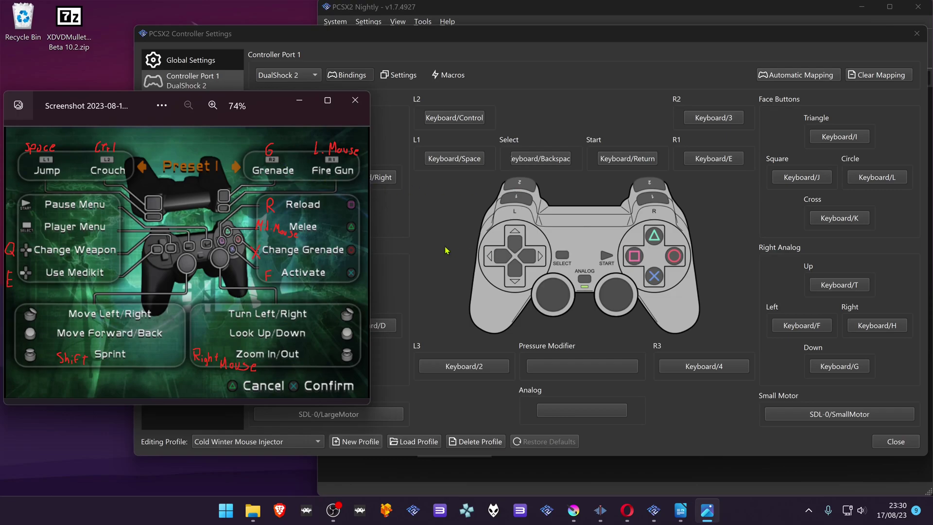
pyautogui.click(432, 242)
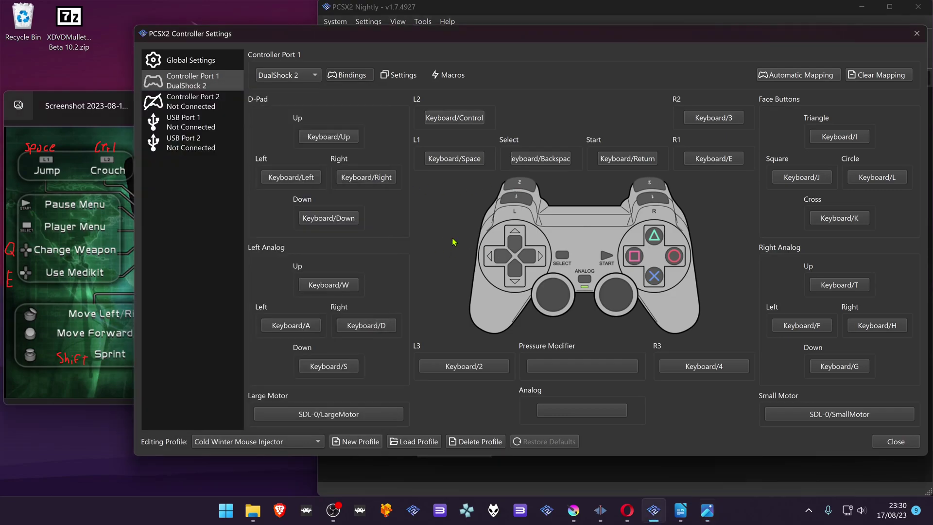
pyautogui.click(716, 118)
pyautogui.press('g')
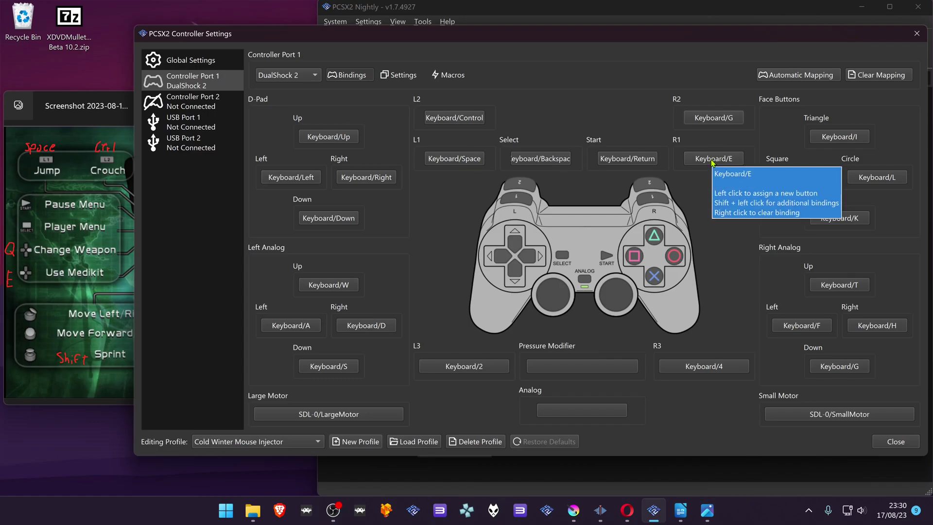
pyautogui.click(712, 159)
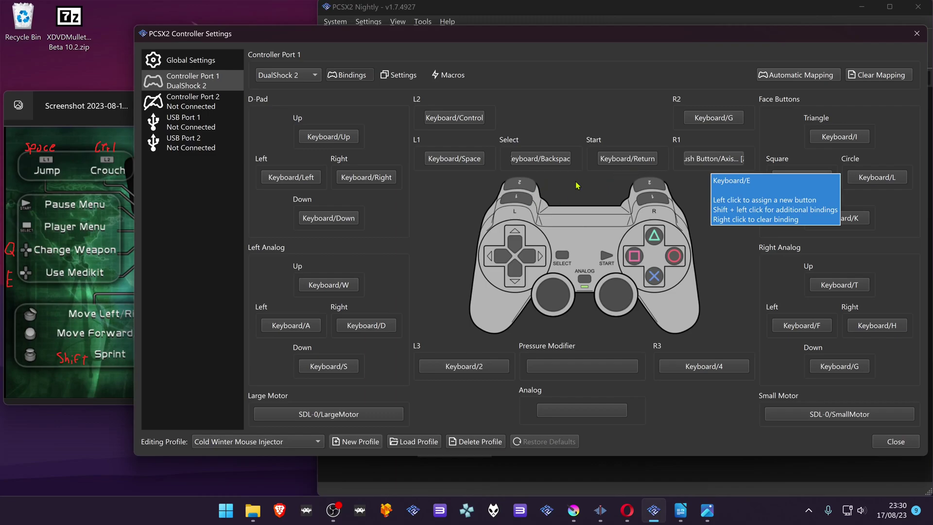
pyautogui.press('e')
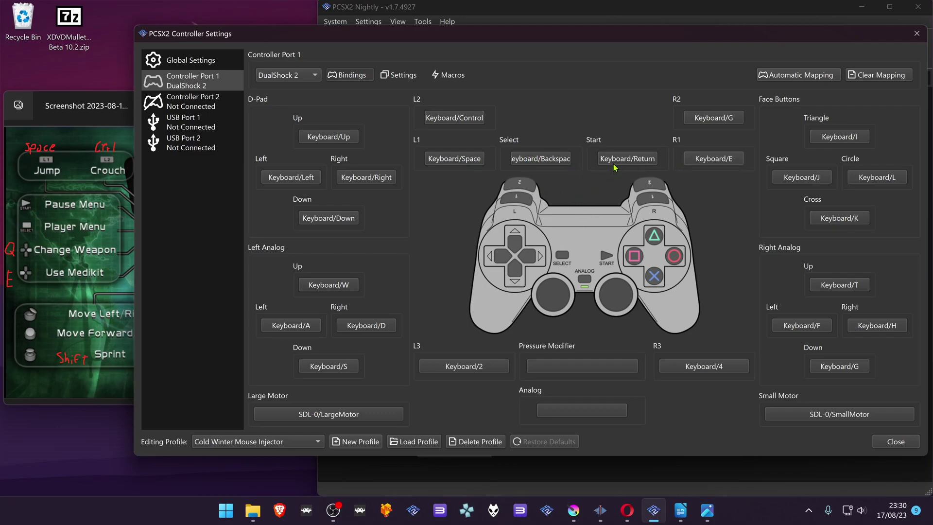
# Step: Bind L3 to Shift and R3 to the right mouse button
pyautogui.click(483, 369)
pyautogui.press('shift')
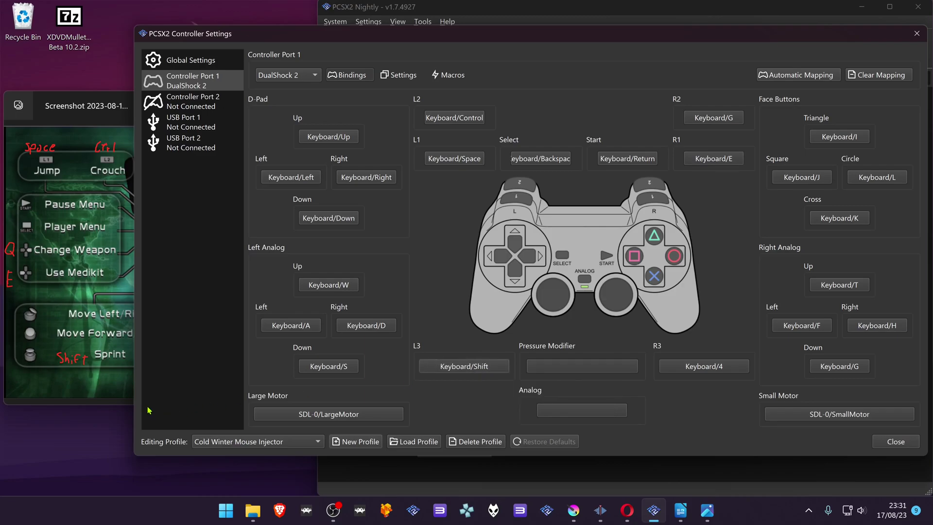
pyautogui.click(104, 388)
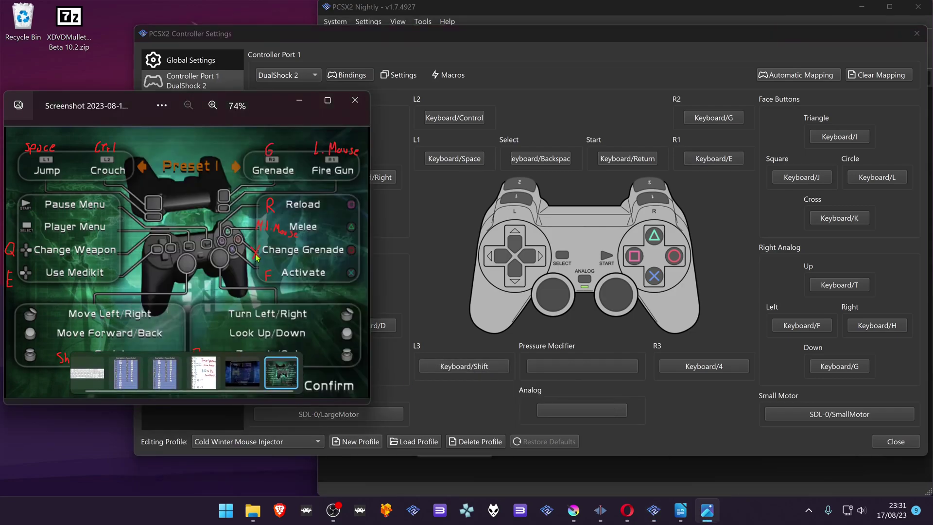
pyautogui.click(705, 373)
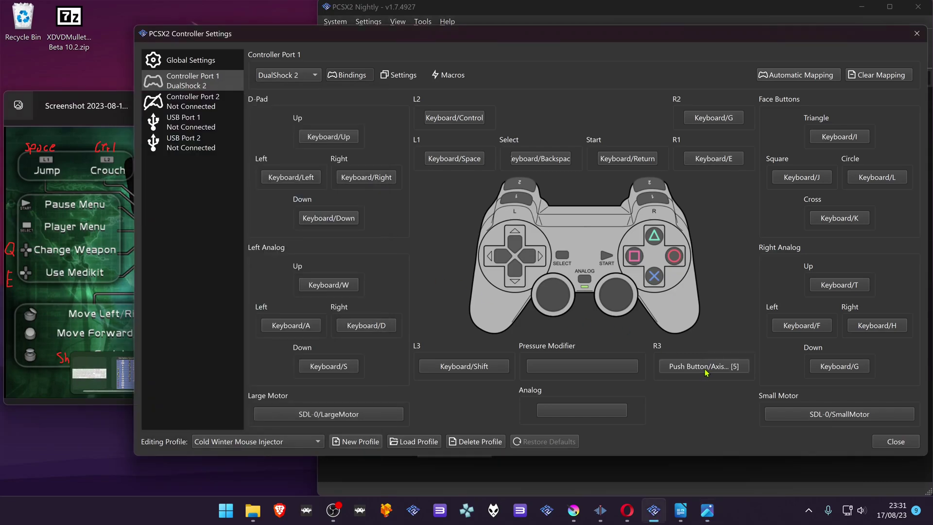
pyautogui.rightClick(705, 372)
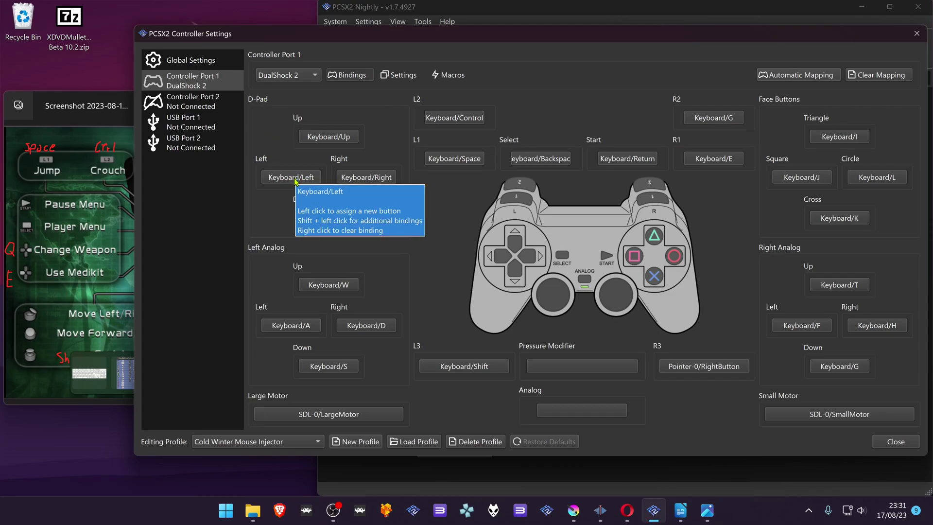
# Step: Bind D-Pad Left to E and D-Pad Right to Q
pyautogui.click(283, 182)
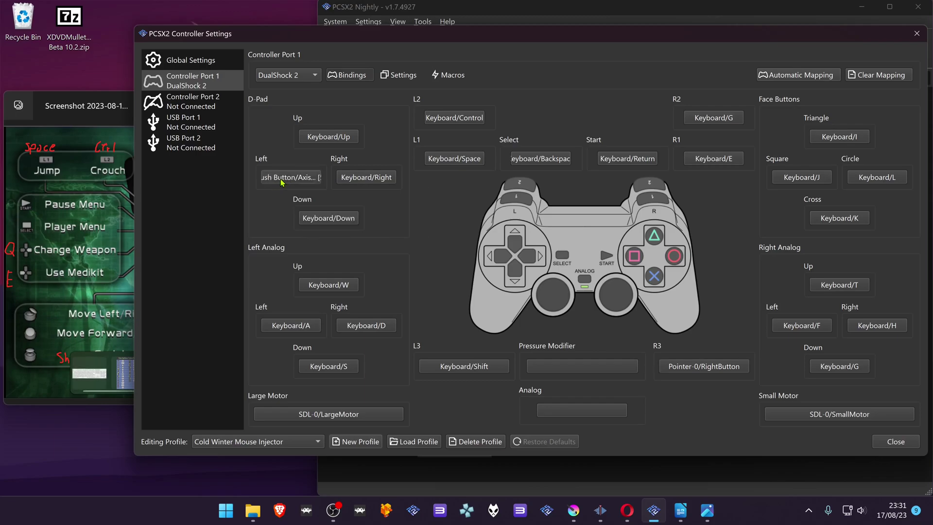
pyautogui.press('e')
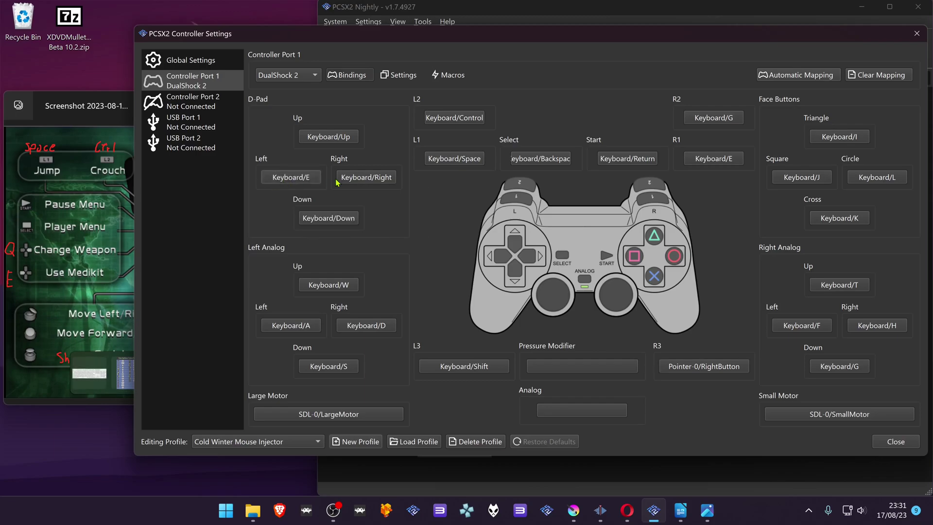
pyautogui.click(372, 181)
pyautogui.press('q')
# Step: Check the labelled controls screenshot, then bind Square to R and Cross to F
pyautogui.hotkey('alt', 'Tab')
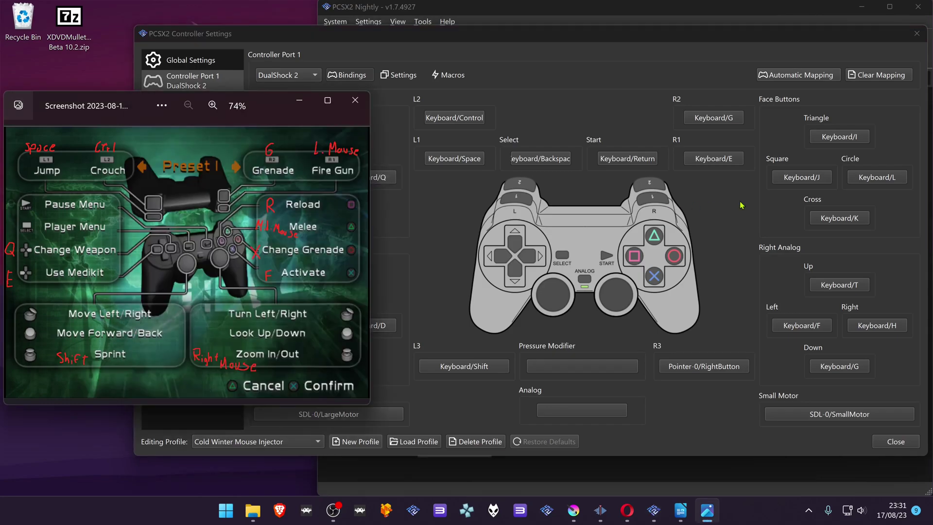
pyautogui.click(805, 181)
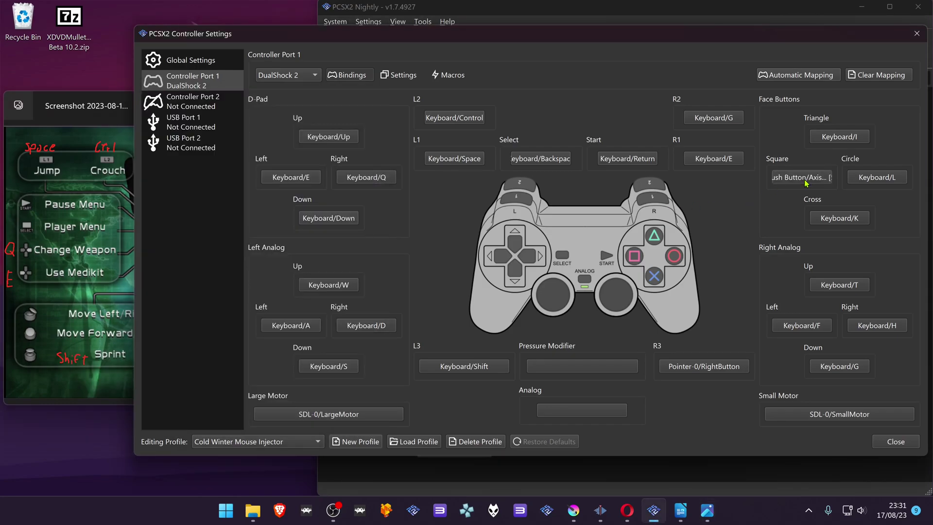
pyautogui.press('r')
pyautogui.click(839, 220)
pyautogui.press('f')
# Step: Following the labelled controls screenshot, bind Triangle to the middle mouse button and Circle to X
pyautogui.click(109, 119)
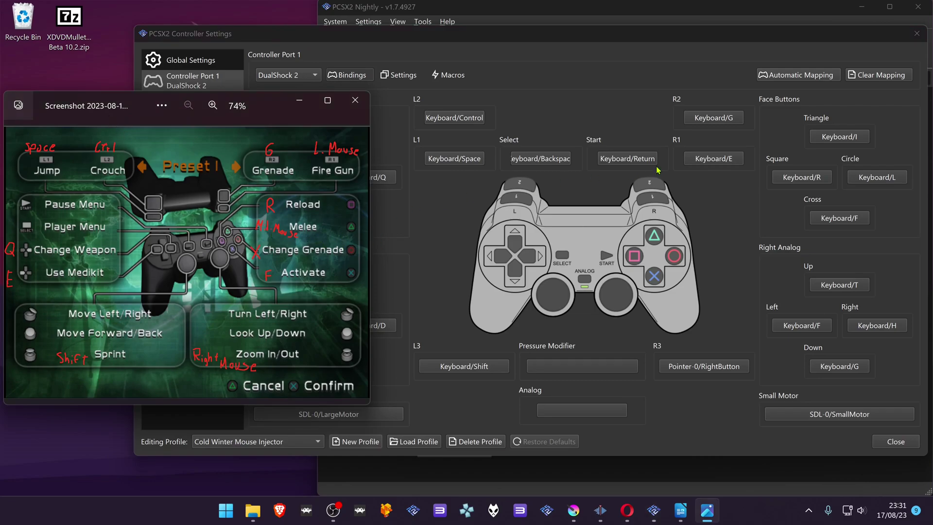
pyautogui.click(855, 141)
pyautogui.middleClick(855, 141)
pyautogui.click(86, 129)
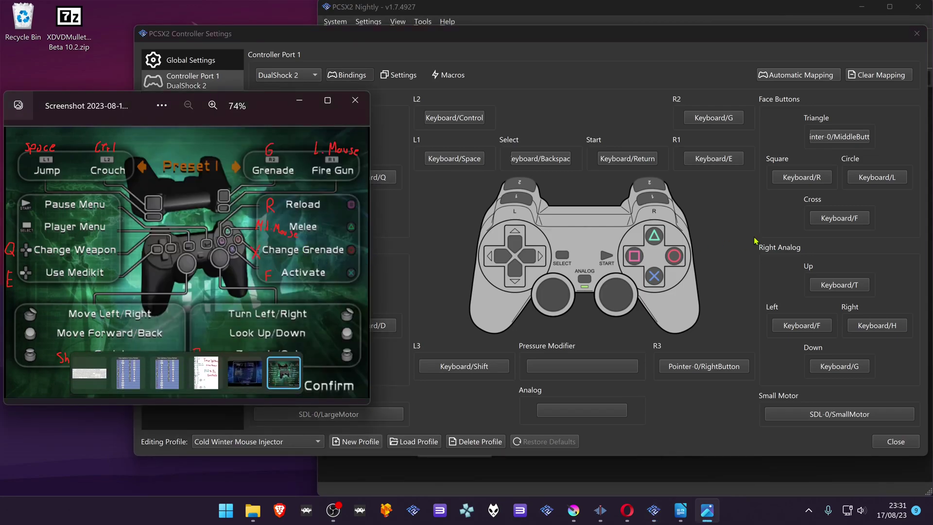
pyautogui.click(890, 177)
pyautogui.click(890, 178)
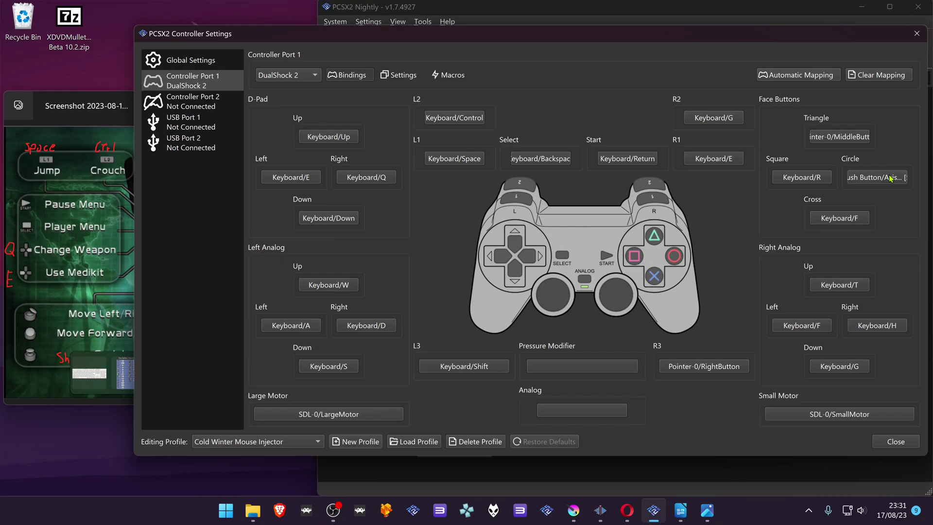
pyautogui.press('x')
# Step: Enable per-profile hotkeys for this input profile and assign Control + Return to Toggle Fullscreen
pyautogui.click(194, 63)
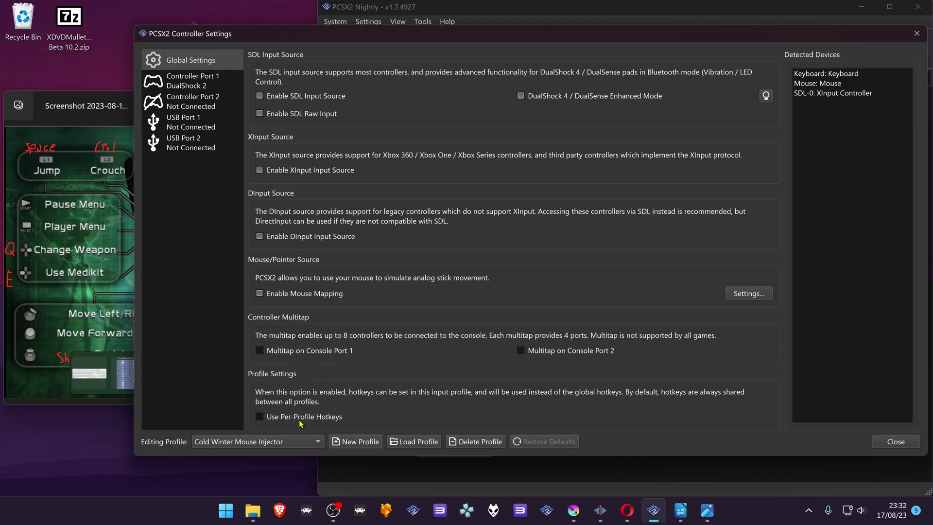
pyautogui.click(314, 419)
pyautogui.click(172, 166)
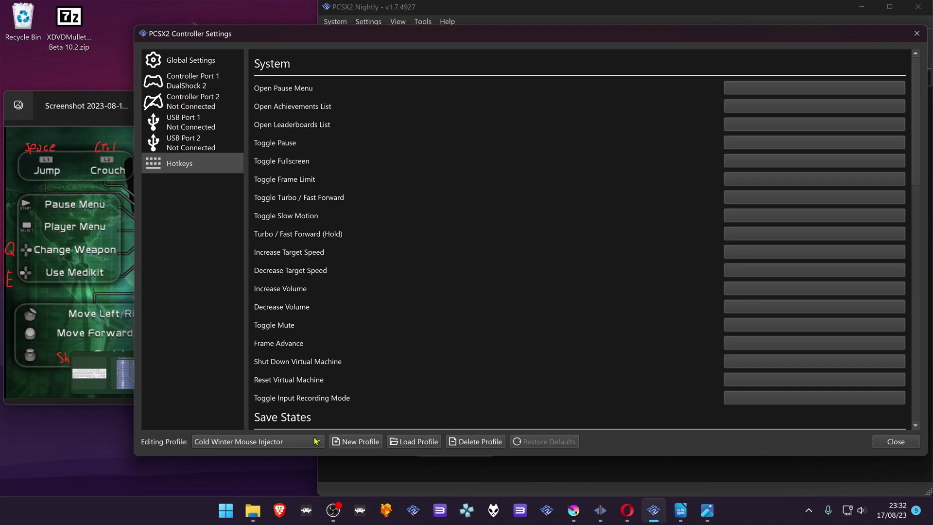
pyautogui.click(752, 162)
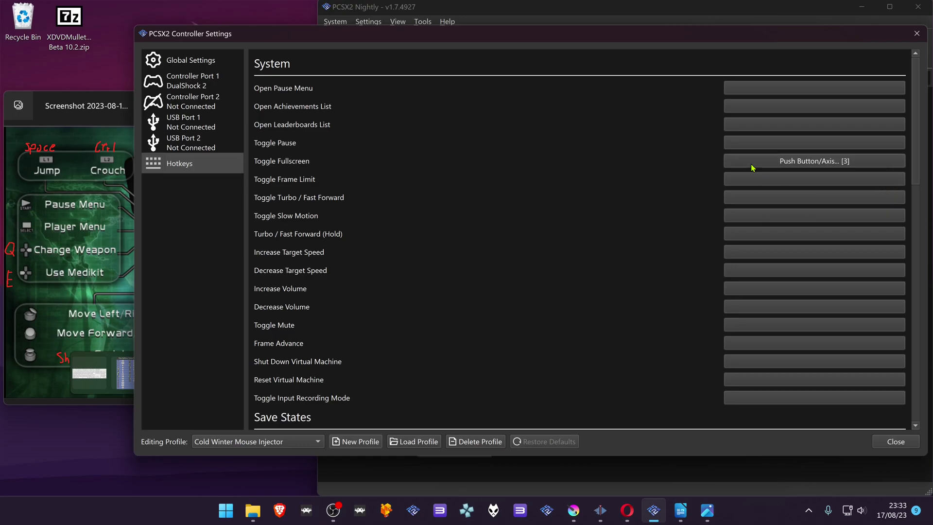
pyautogui.hotkey('ctrl', 'Return')
# Step: Assign F1 to Select Previous Save Slot and F3 to Load State From Selected Slot
pyautogui.scroll(-2, 768, 340)
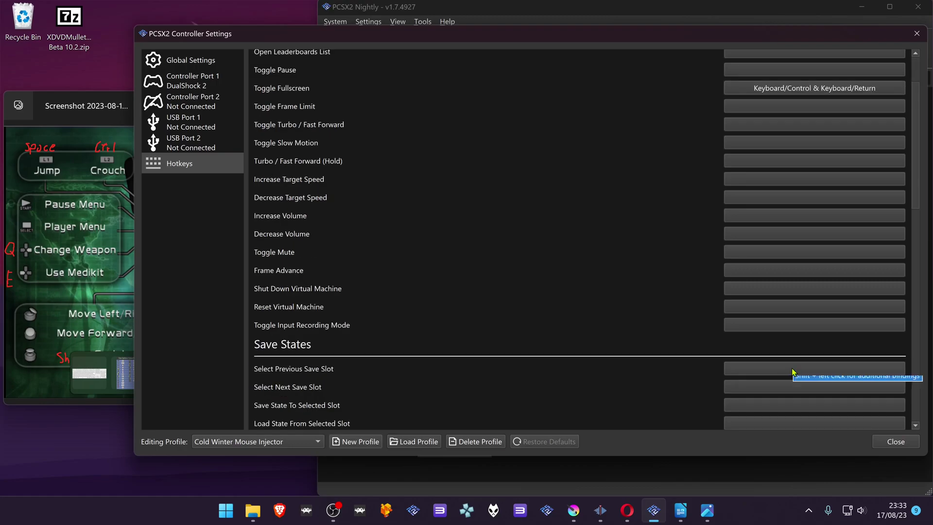
pyautogui.click(792, 371)
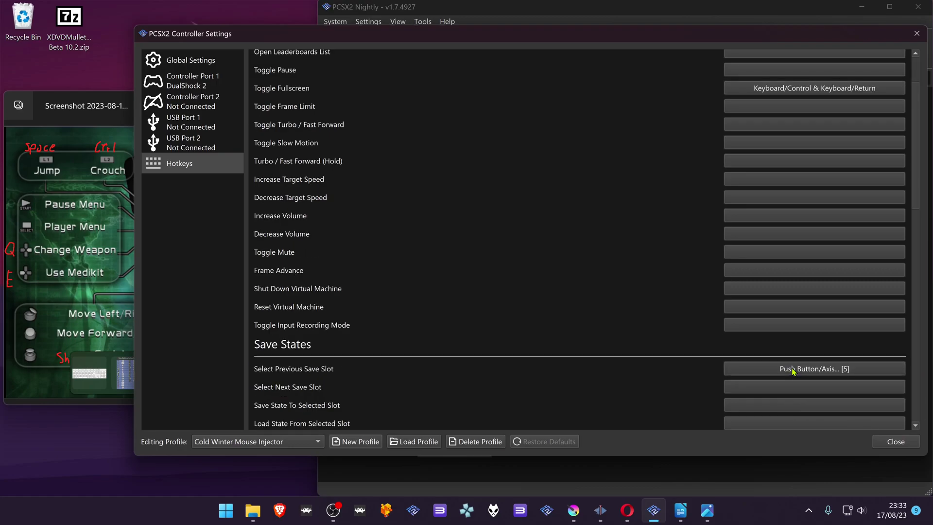
pyautogui.press('F1')
pyautogui.scroll(-1, 792, 370)
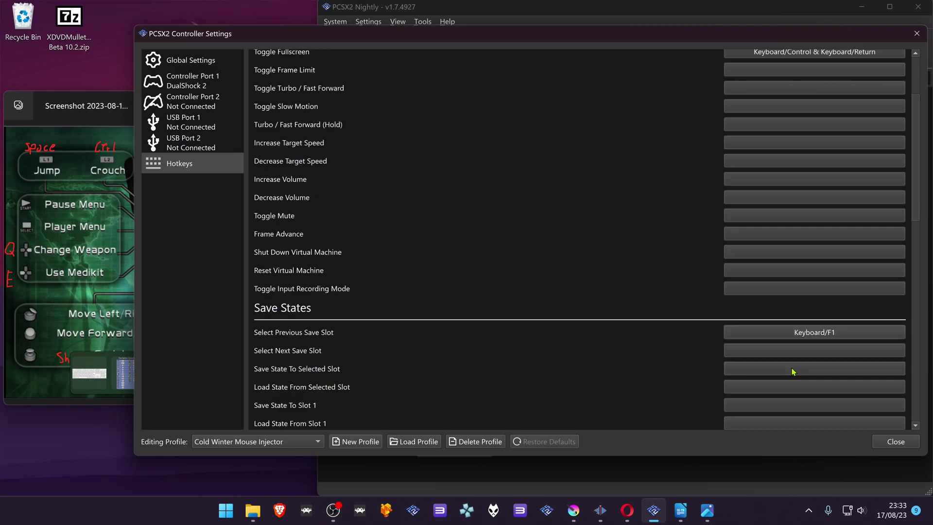
pyautogui.click(814, 390)
pyautogui.press('F3')
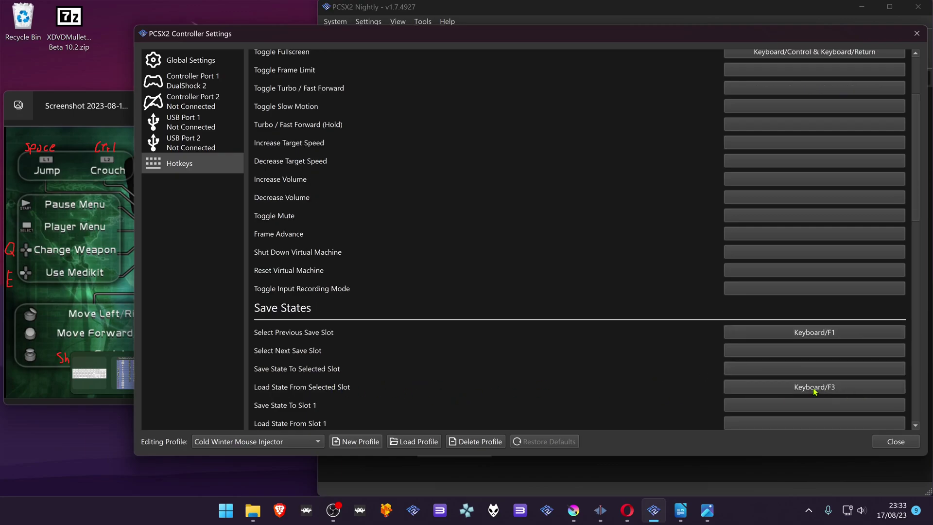
# Step: Review the rest of the profile's hotkey list and close the controller settings
pyautogui.scroll(3, 687, 262)
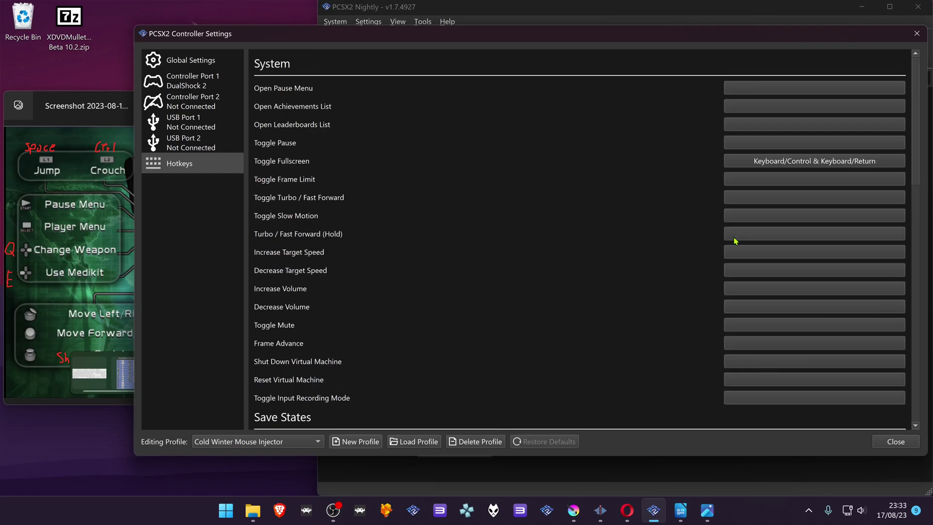
pyautogui.scroll(-5, 801, 206)
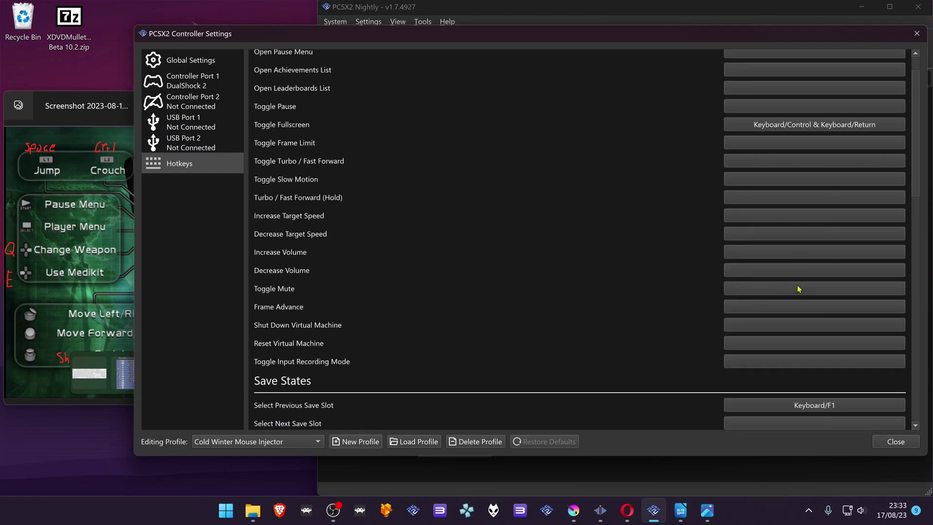
pyautogui.scroll(-6, 729, 340)
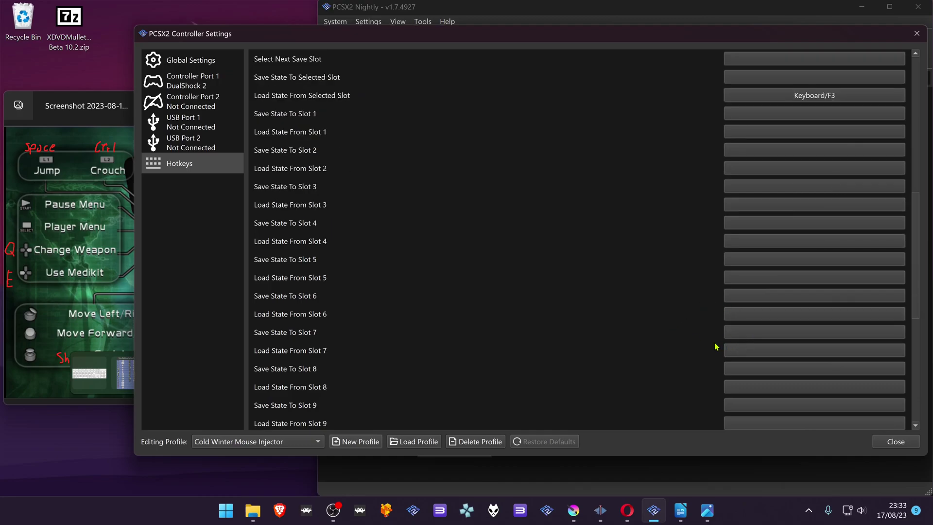
pyautogui.scroll(-2, 701, 342)
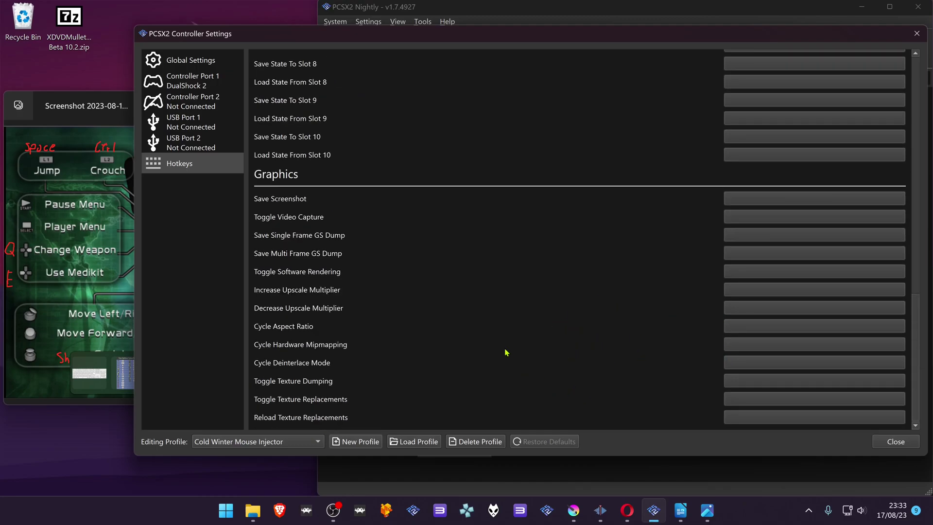
pyautogui.scroll(5, 589, 317)
pyautogui.scroll(4, 589, 318)
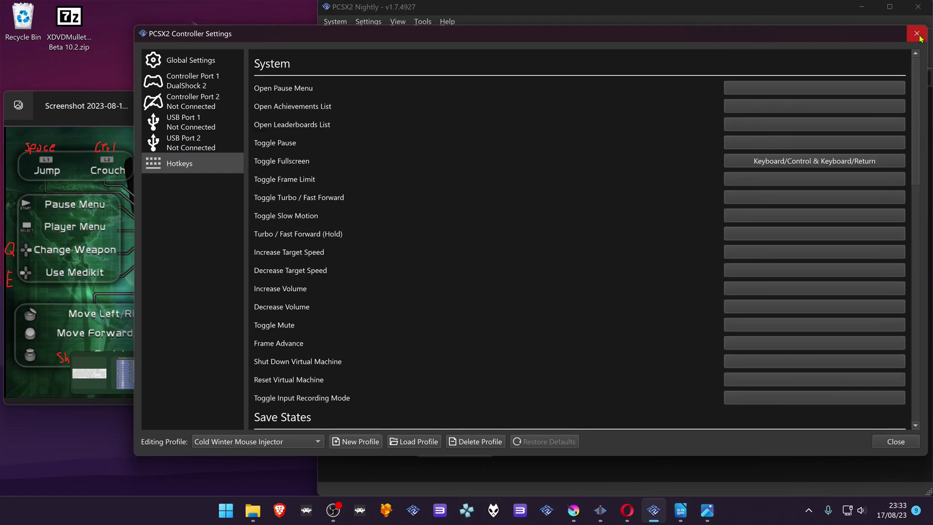
pyautogui.click(889, 445)
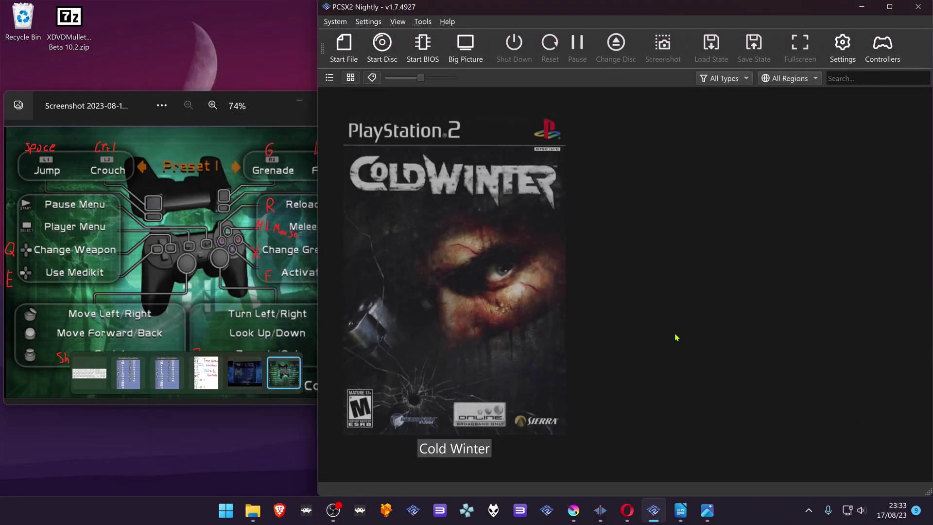
# Step: Assign the Cold Winter Mouse Injector input profile in Cold Winter's game properties and close them
pyautogui.rightClick(435, 228)
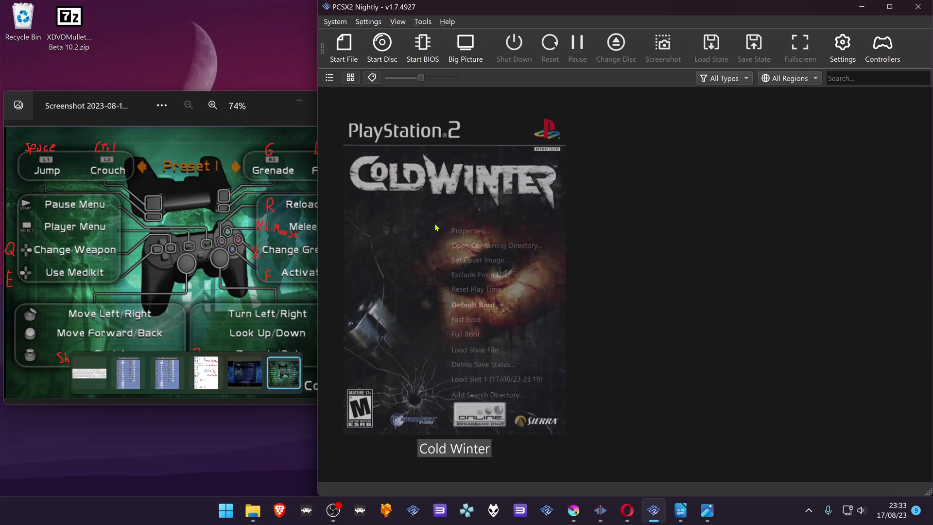
pyautogui.click(488, 236)
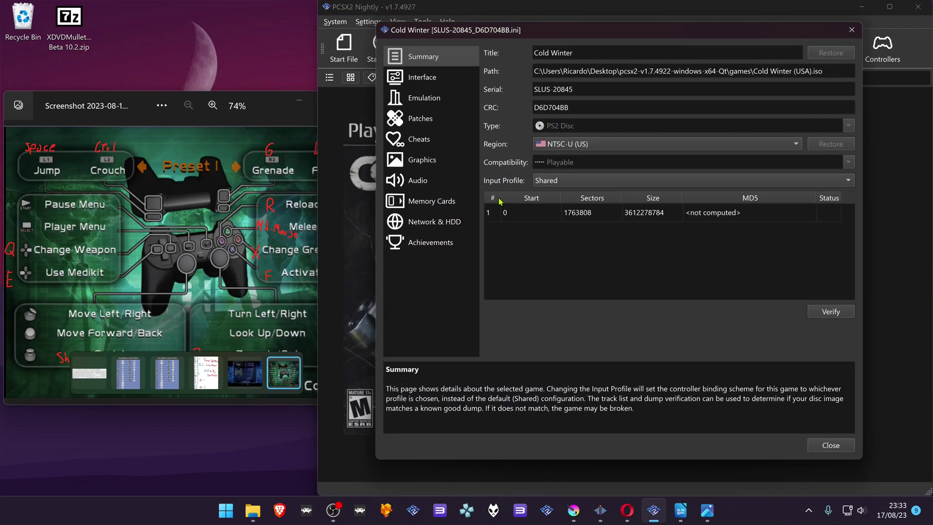
pyautogui.click(605, 181)
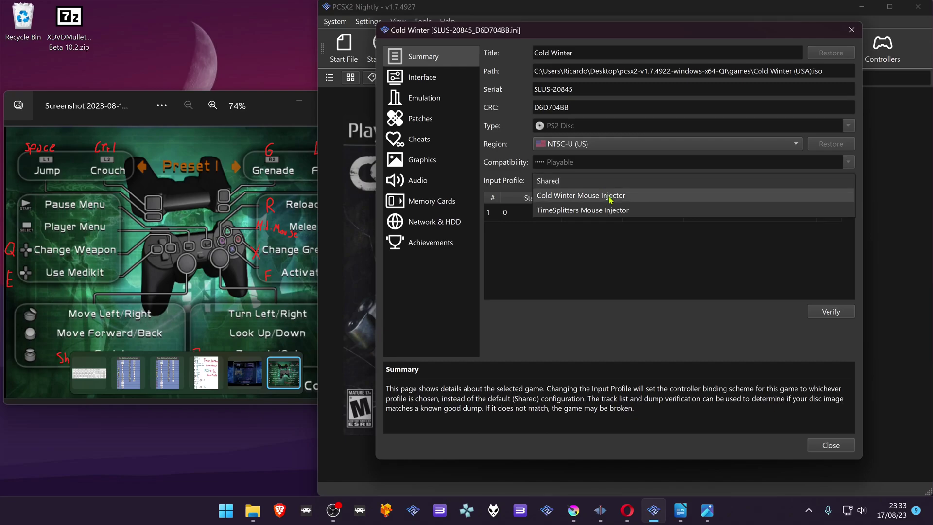
pyautogui.click(610, 200)
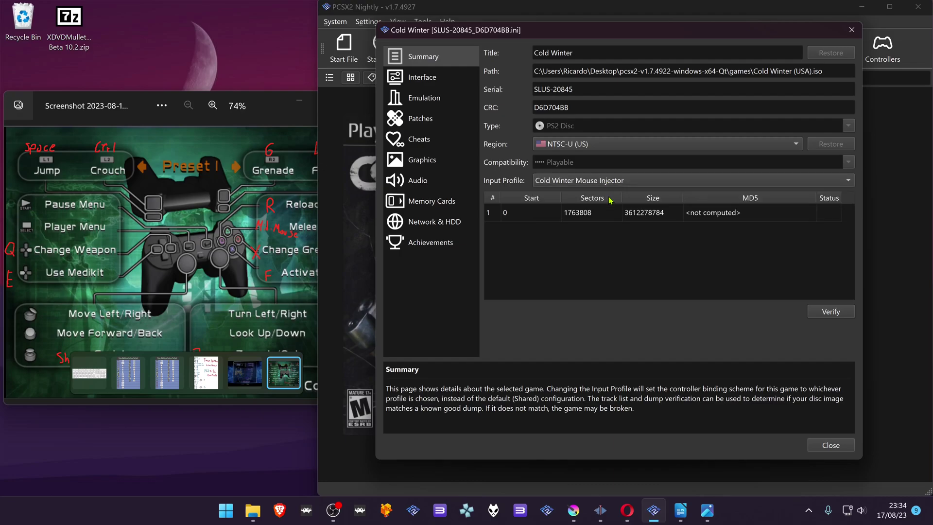
pyautogui.click(832, 446)
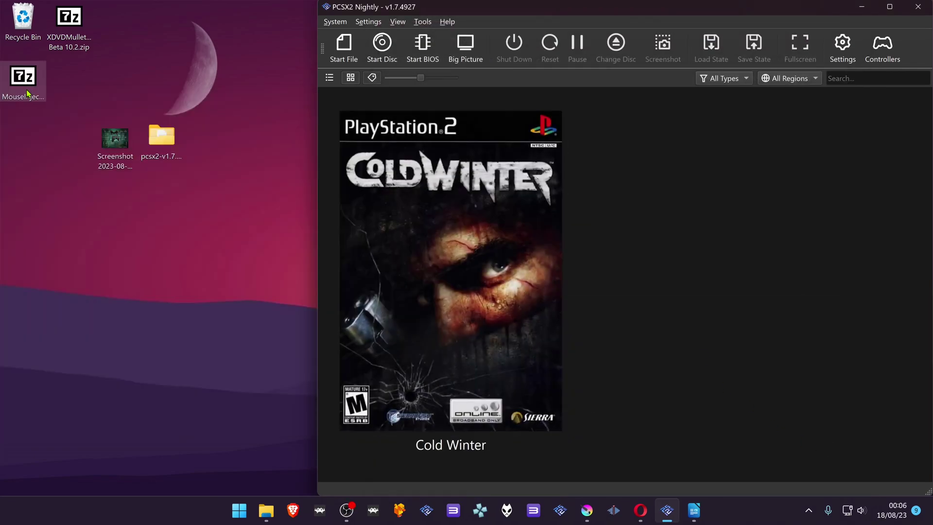
# Step: Extract the Mouse Injector archive on the desktop into its own MouseInjectorDolphinDuck_v14 folder and open that folder
pyautogui.moveTo(27, 92); pyautogui.dragTo(39, 154)
pyautogui.moveTo(148, 161)
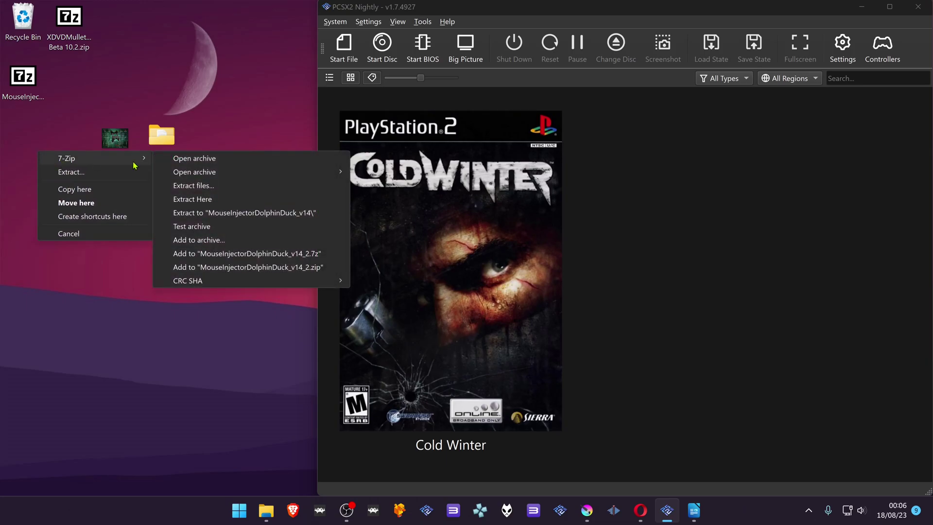
pyautogui.click(226, 217)
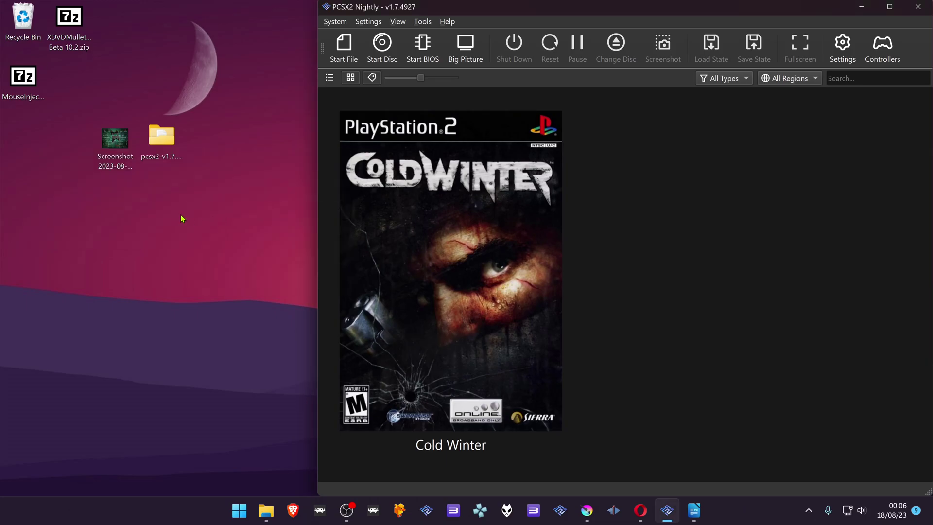
pyautogui.doubleClick(23, 137)
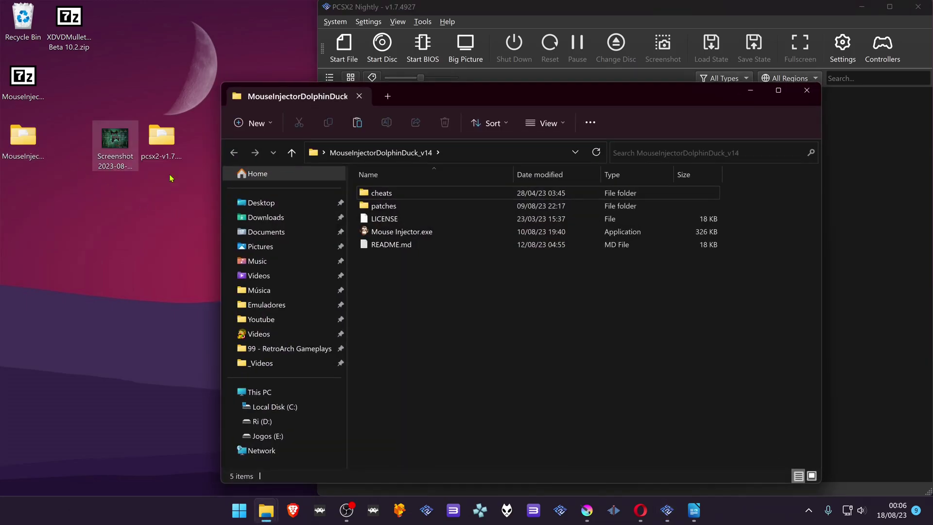
# Step: Run Mouse Injector.exe, let it create mouseinjector.ini, and confirm the addendum message to reach its main menu
pyautogui.doubleClick(406, 232)
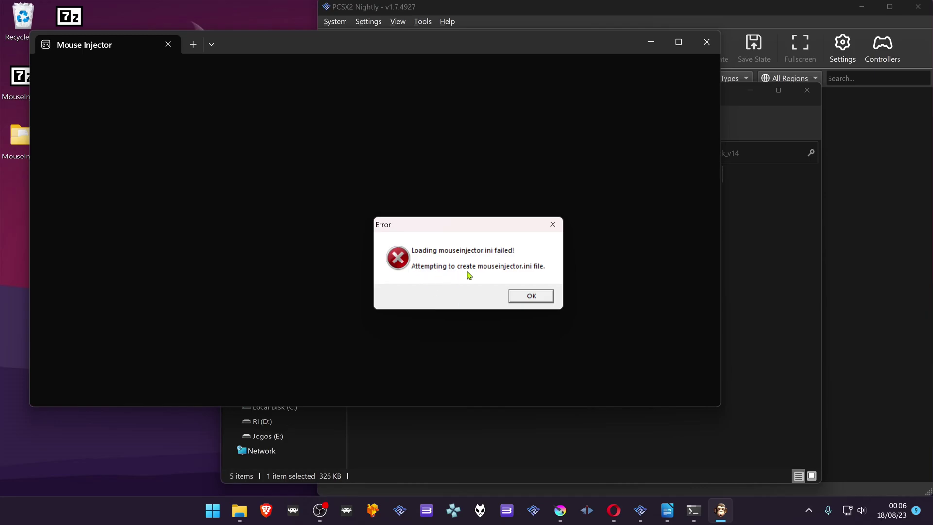
pyautogui.click(533, 295)
pyautogui.click(776, 273)
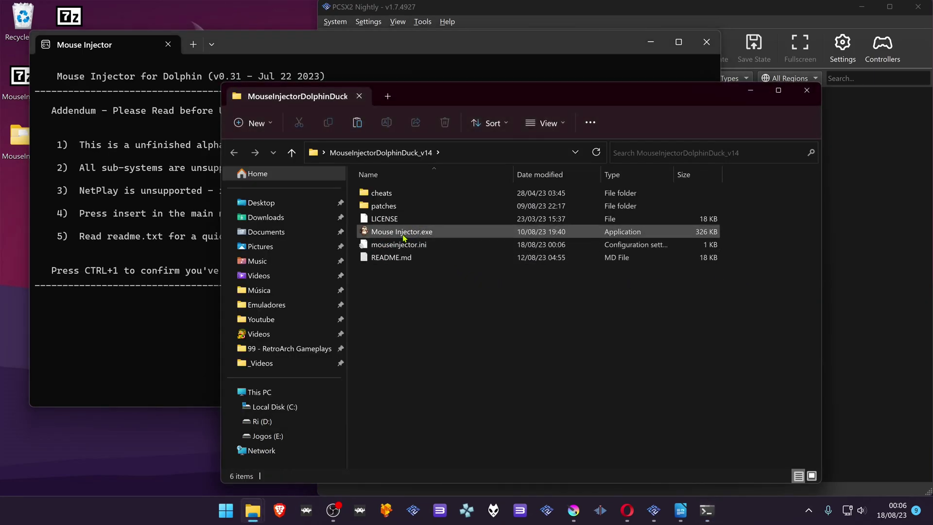
pyautogui.click(421, 248)
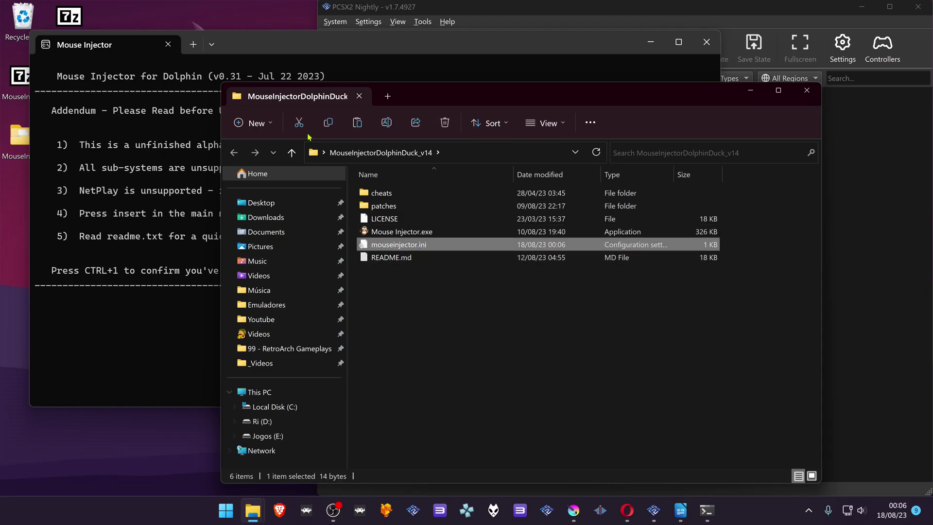
pyautogui.click(299, 51)
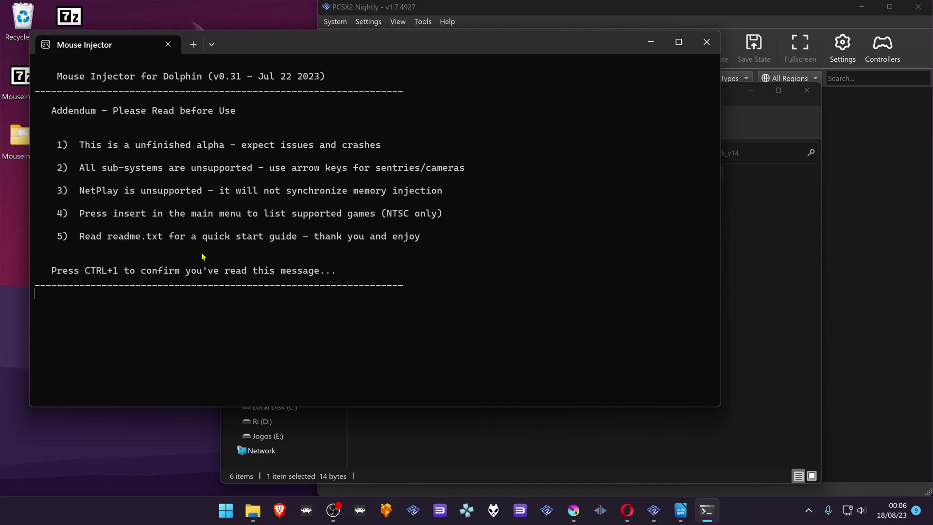
pyautogui.hotkey('ctrl', '1')
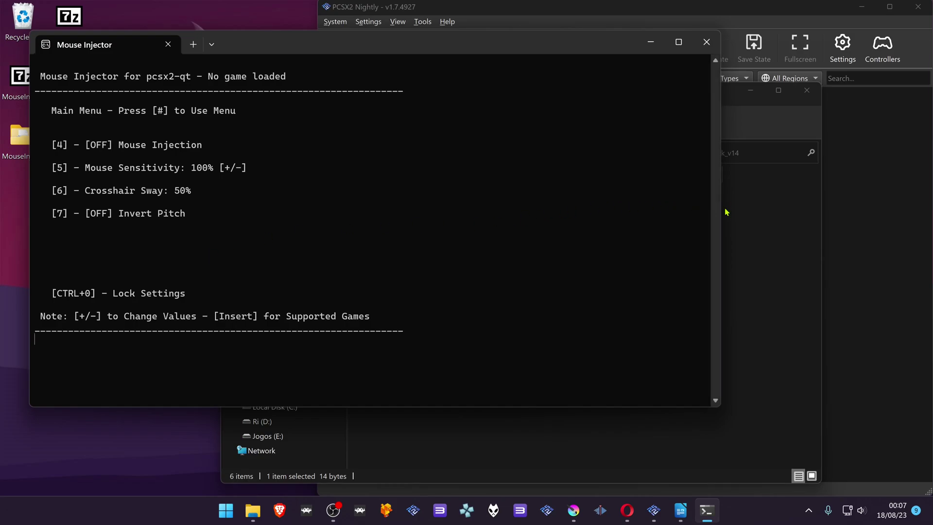
# Step: Narrow the Mouse Injector window so it sits beside the emulator, and boot Cold Winter
pyautogui.moveTo(723, 208); pyautogui.dragTo(418, 208)
pyautogui.click(554, 11)
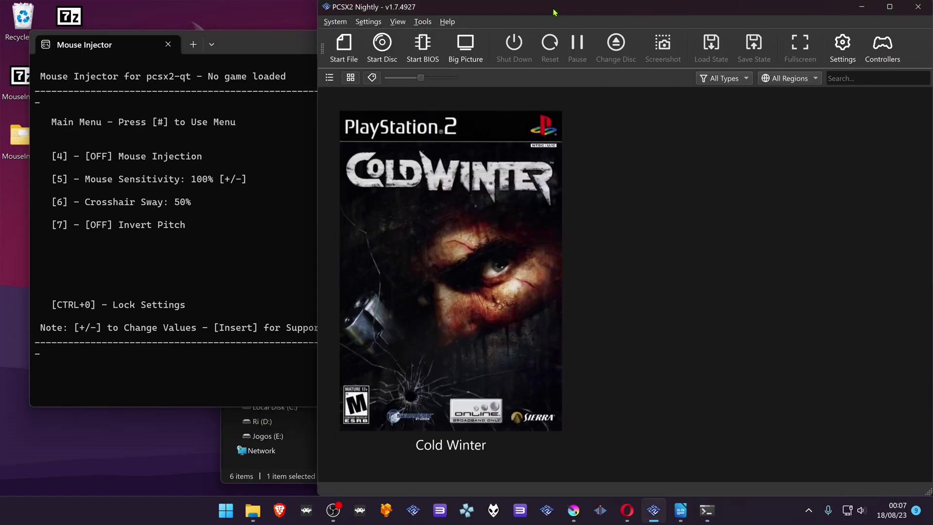
pyautogui.doubleClick(467, 206)
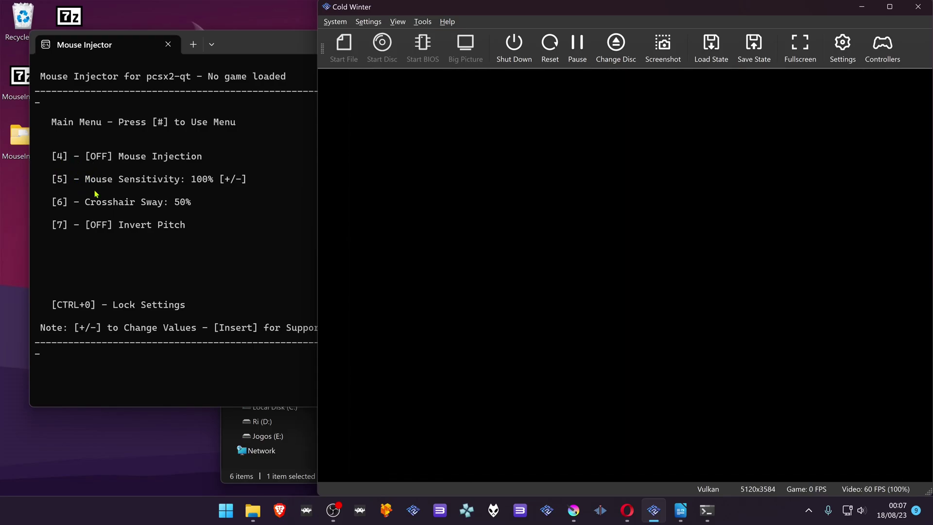
# Step: Load the saved Cold Winter state and leave mouse injection on with the game window in focus
pyautogui.press('4')
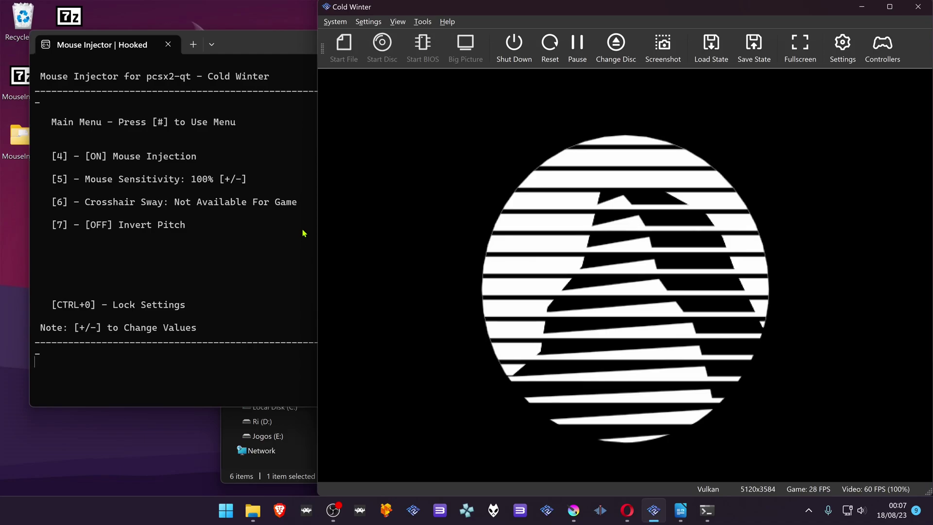
pyautogui.press('F3')
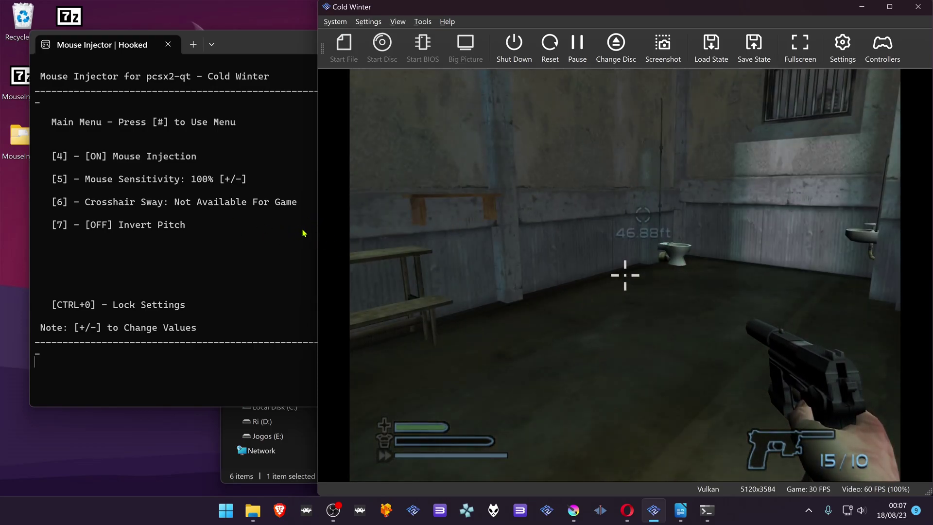
pyautogui.hotkey('alt', 'Tab')
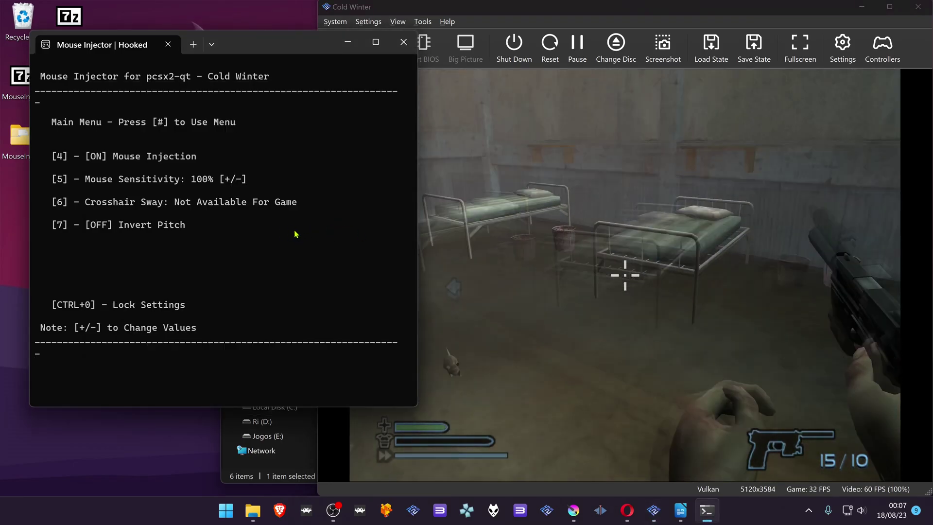
pyautogui.hotkey('alt', 'Tab')
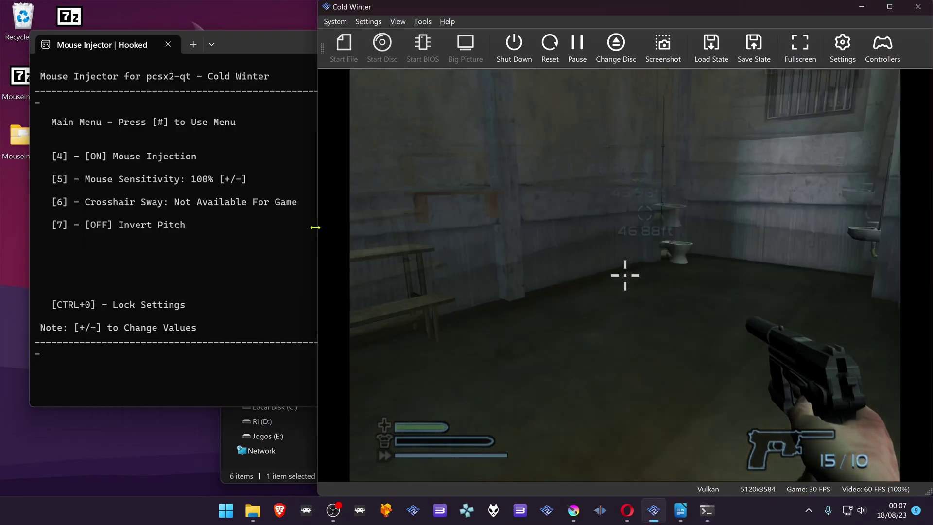
pyautogui.press('4')
pyautogui.click(675, 266)
pyautogui.press('4')
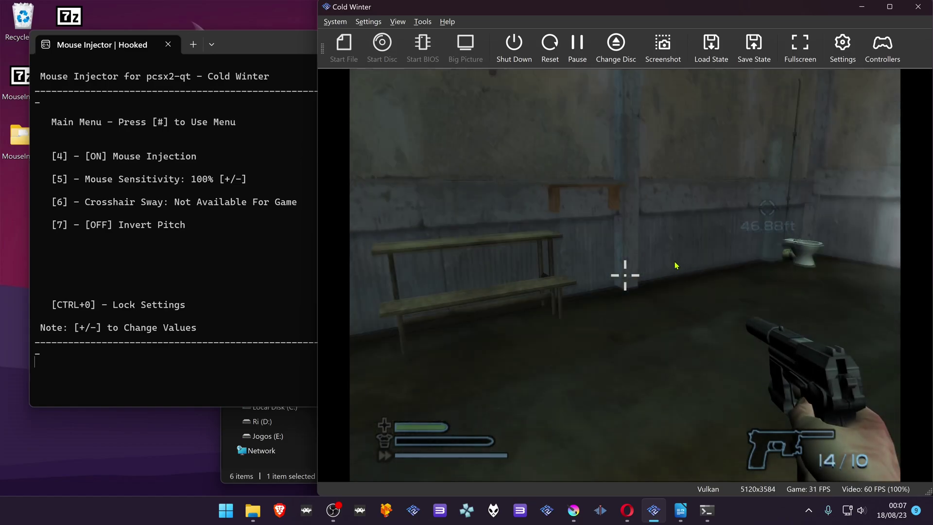
# Step: Test mouse aiming and keyboard movement by walking out of the starting room and along the corridor towards the barred gate
pyautogui.press('w')
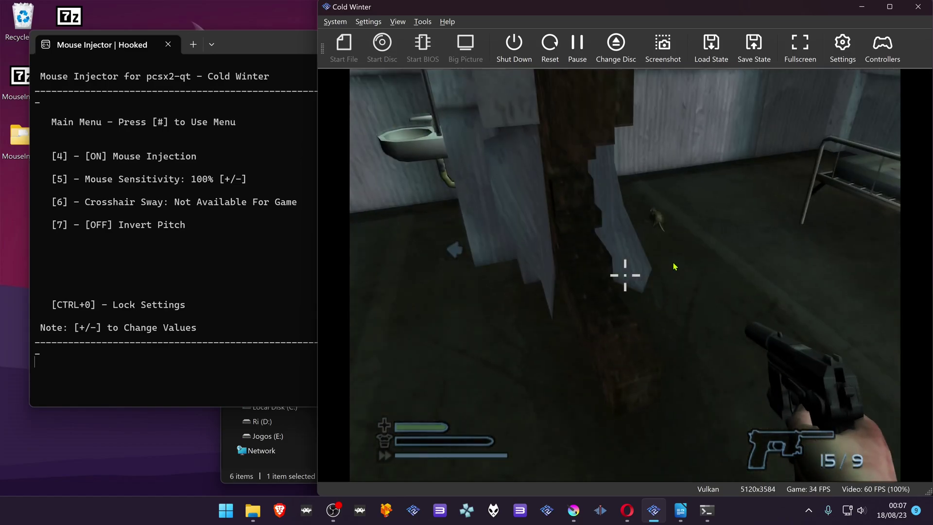
pyautogui.press('w')
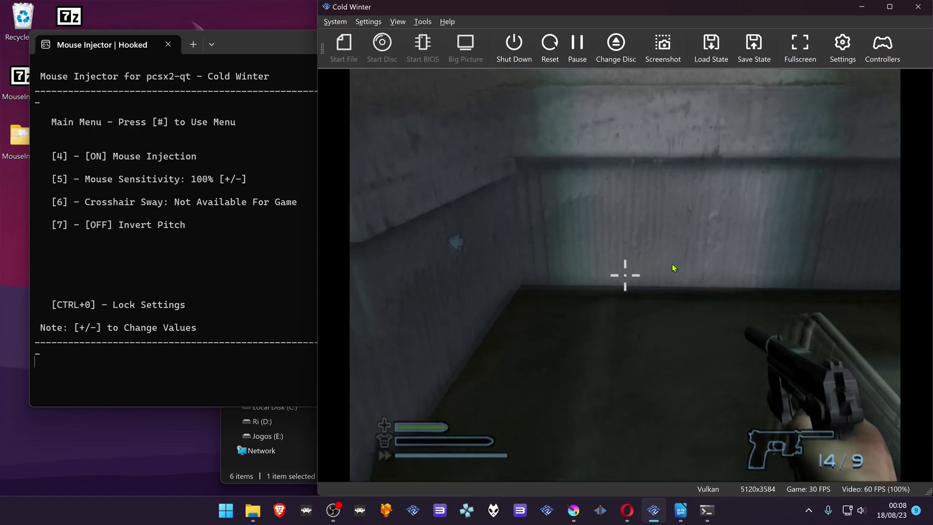
pyautogui.press('w')
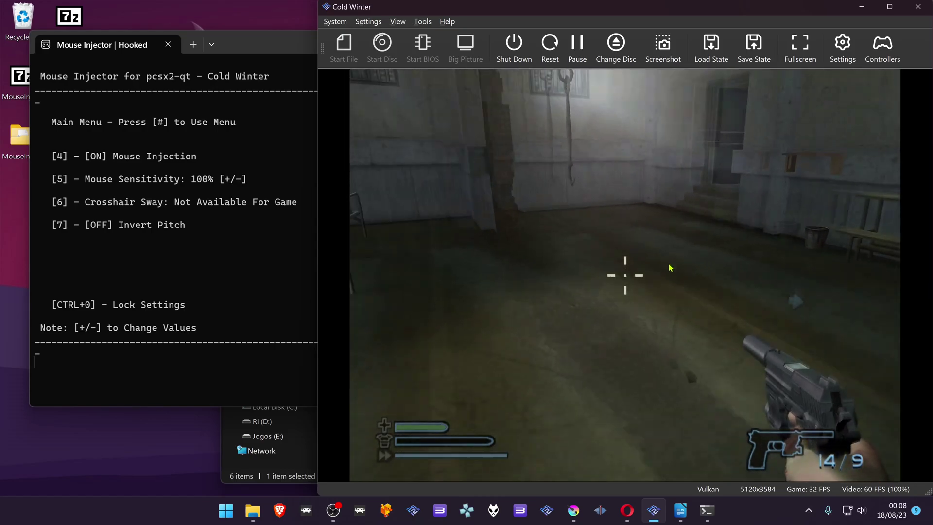
pyautogui.press('w')
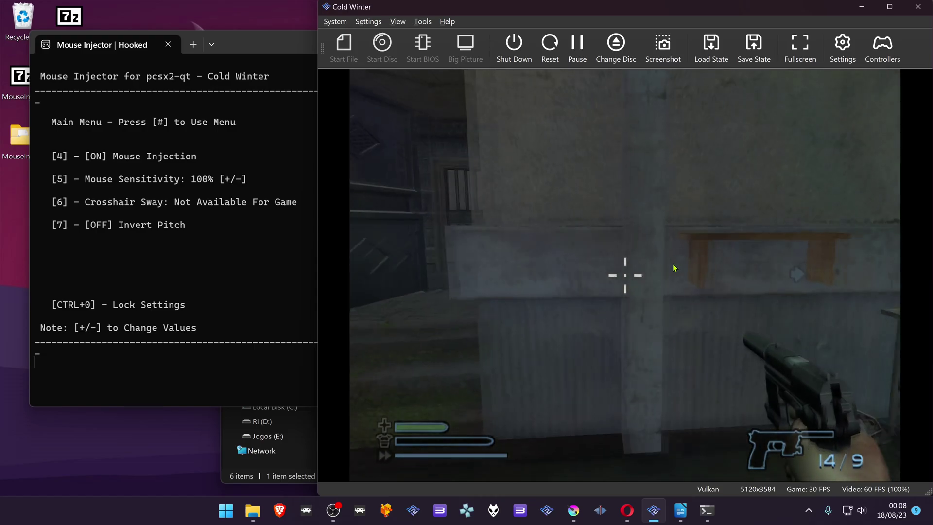
pyautogui.press('w')
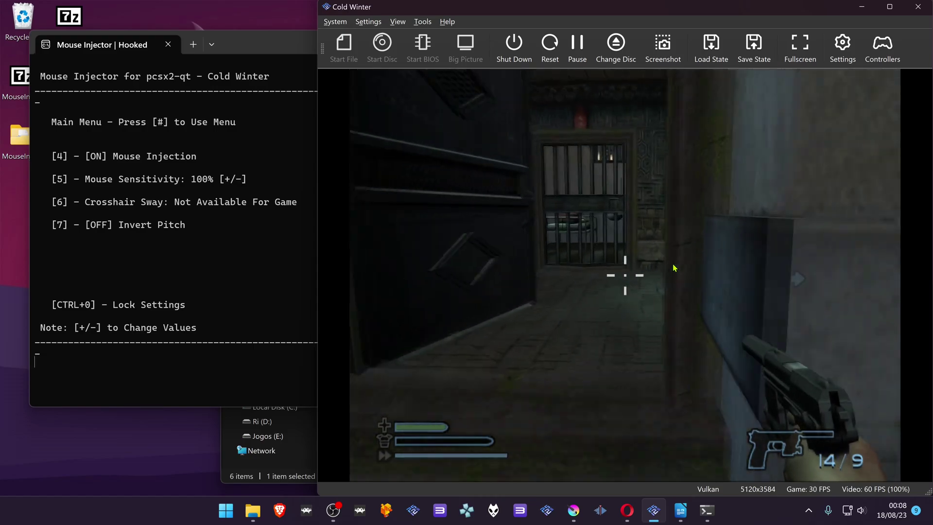
pyautogui.press('w')
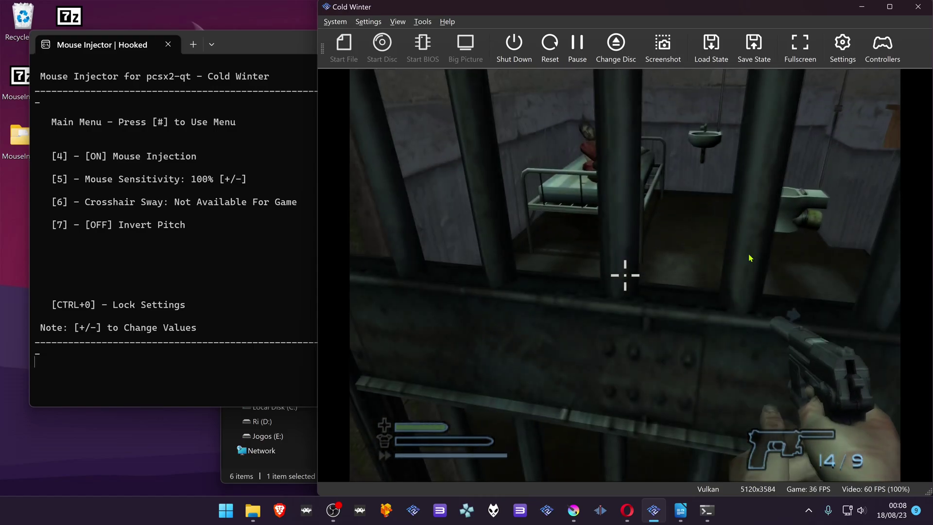
pyautogui.press('e')
pyautogui.press('w')
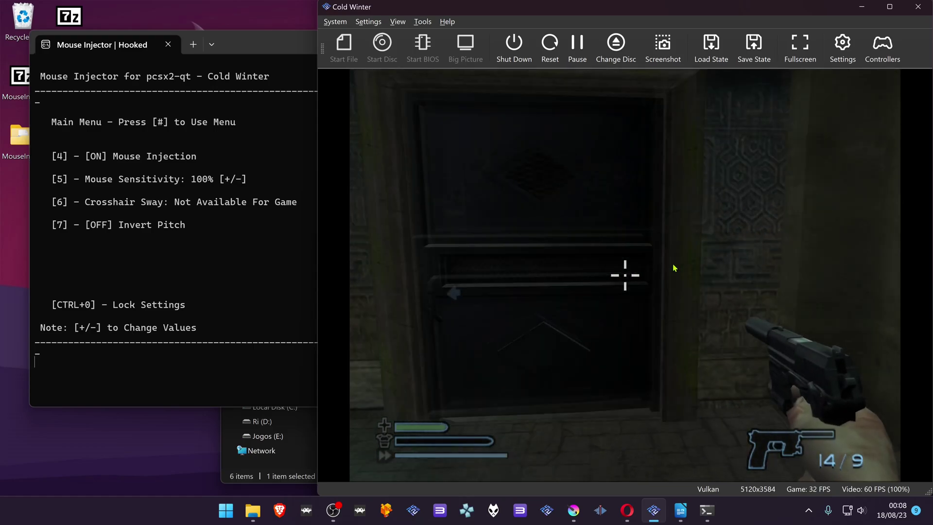
pyautogui.press('w')
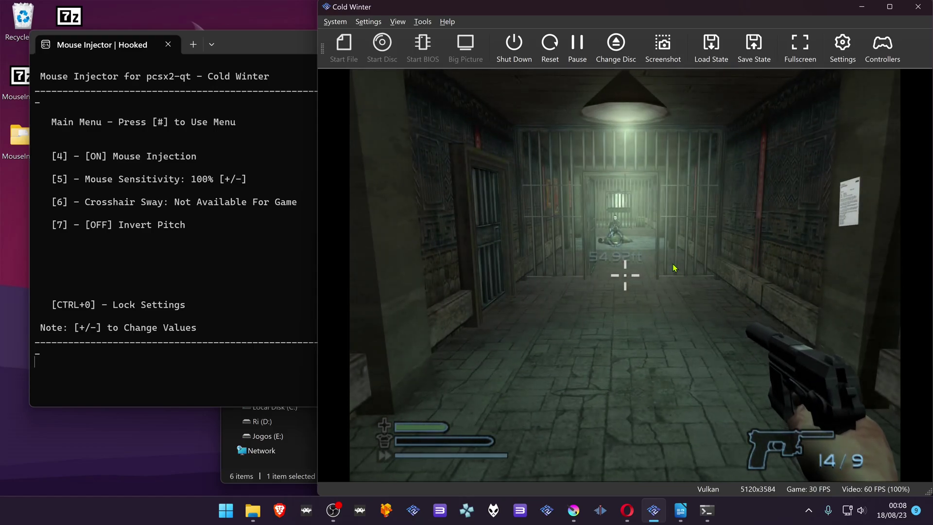
pyautogui.press('w')
pyautogui.press('e')
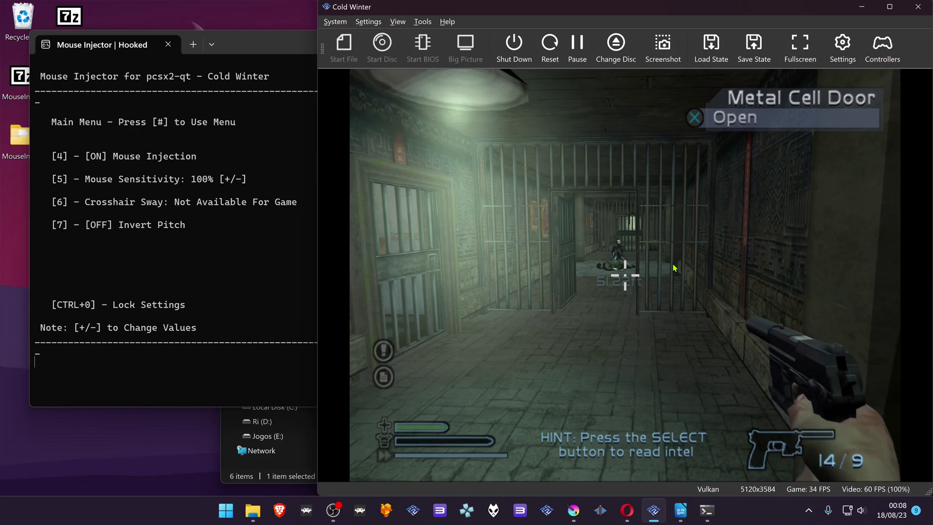
# Step: Try higher and lower mouse sensitivity values with mouse injection on, and return the sensitivity to 100%
pyautogui.press('4')
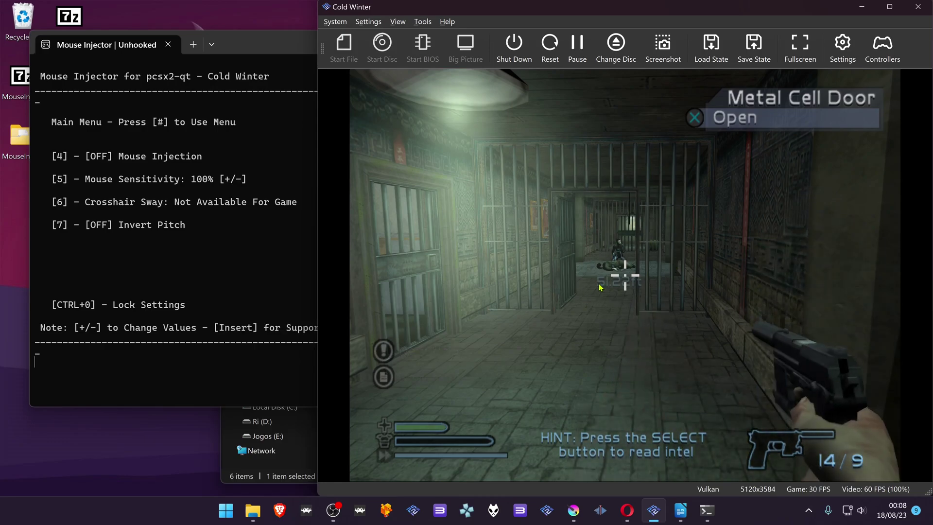
pyautogui.press('4')
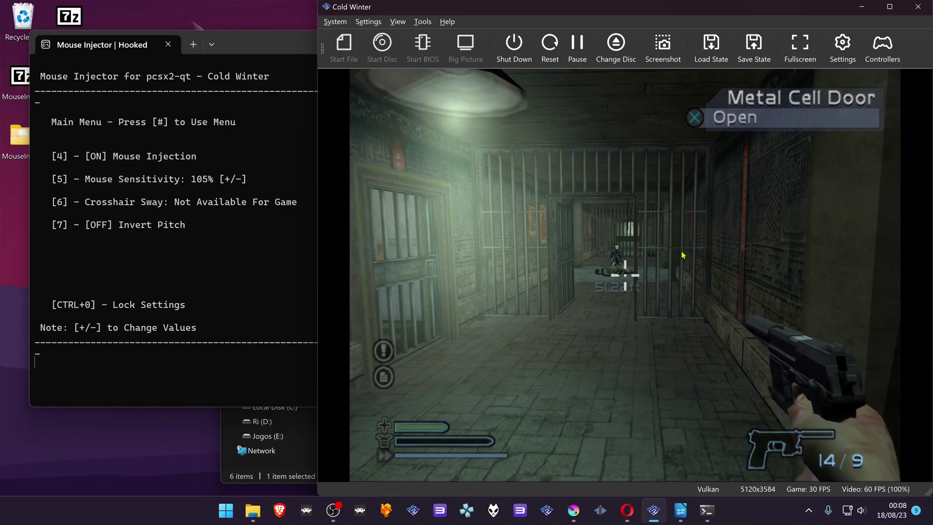
pyautogui.press('-')
pyautogui.press('-')
pyautogui.press('-')
pyautogui.press('+')
pyautogui.press('+')
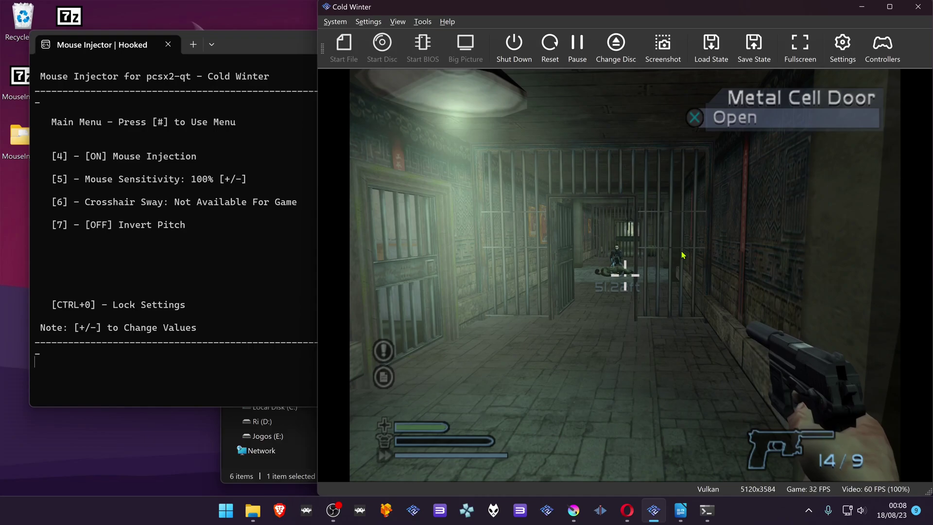
# Step: Turn mouse injection off and back on with the game in focus, and enable Invert Pitch
pyautogui.press('4')
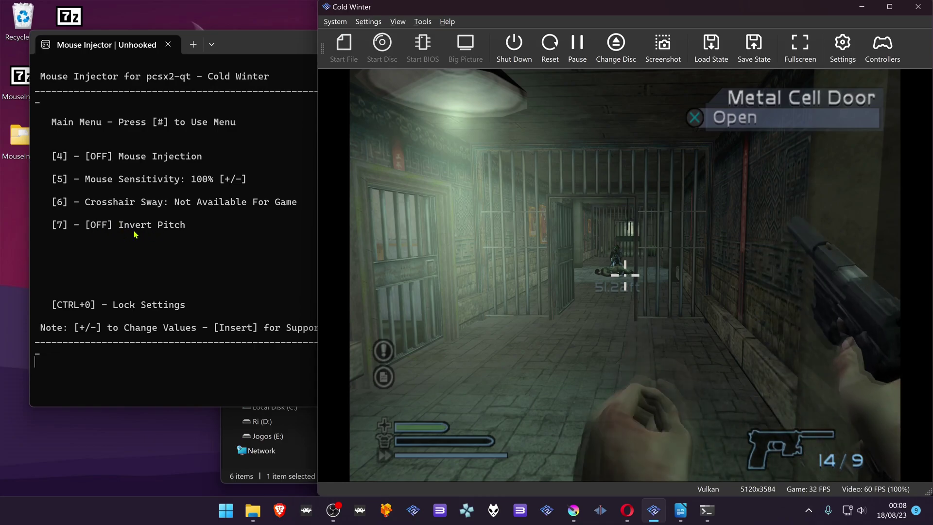
pyautogui.click(549, 249)
pyautogui.press('4')
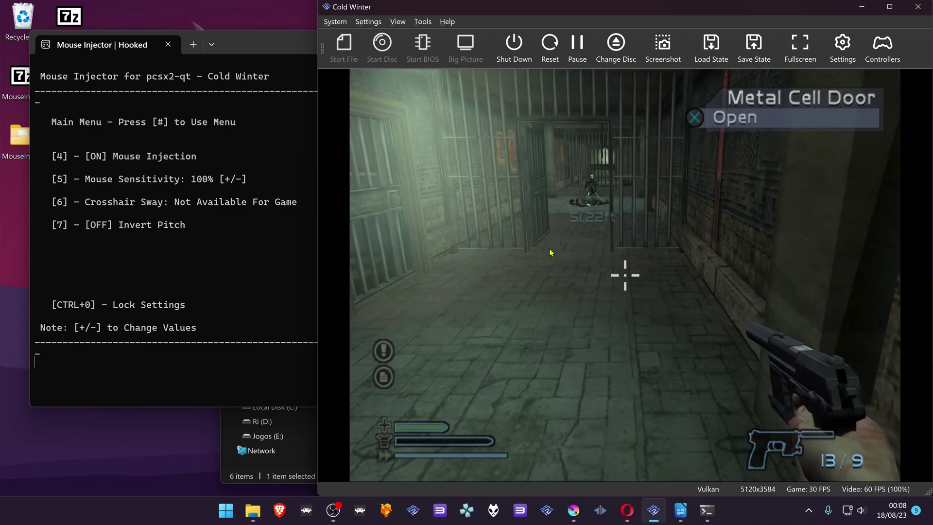
pyautogui.press('7')
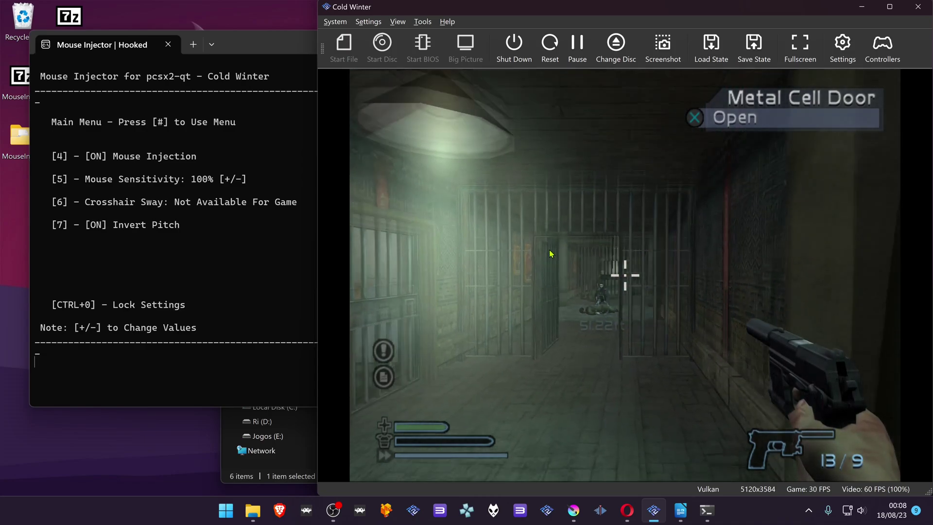
# Step: Turn Invert Pitch off and walk in-game through the prison gate towards the figure at the end of the corridor
pyautogui.press('7')
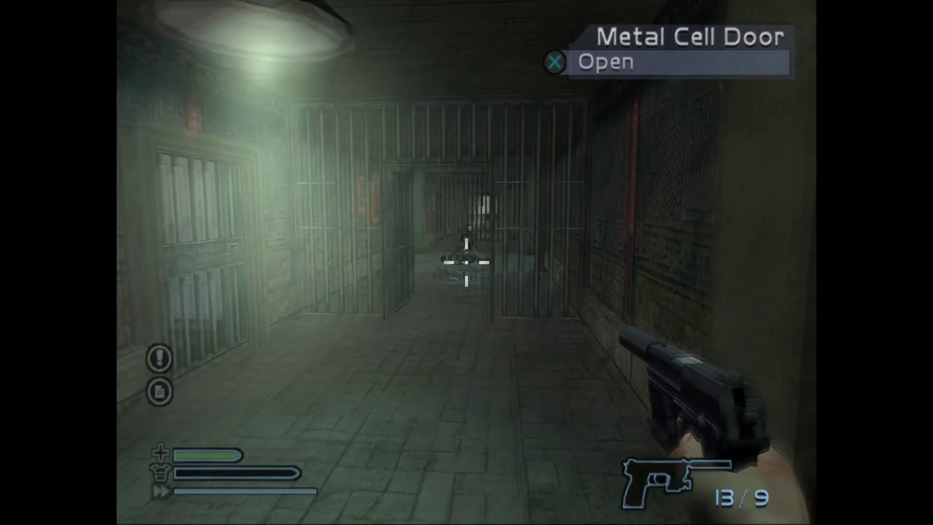
pyautogui.press('w')
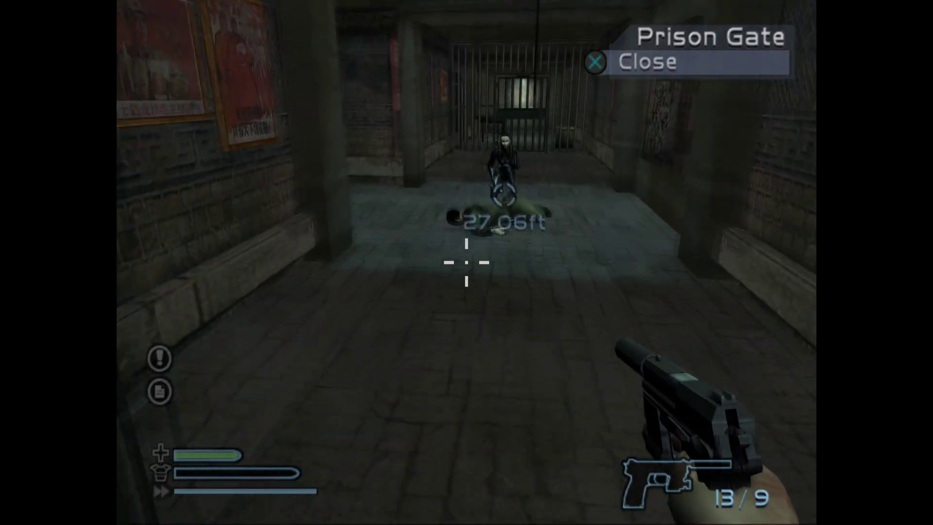
pyautogui.press('e')
pyautogui.press('w')
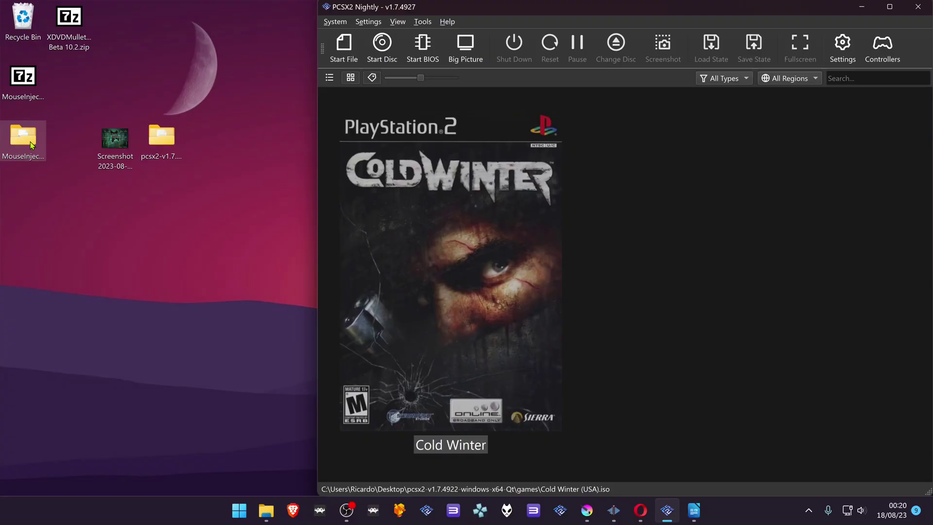
# Step: In the MouseInjectorDolphinDuck_v14 folder, select all the PNACH files inside cheats\PS2 for copying
pyautogui.doubleClick(30, 141)
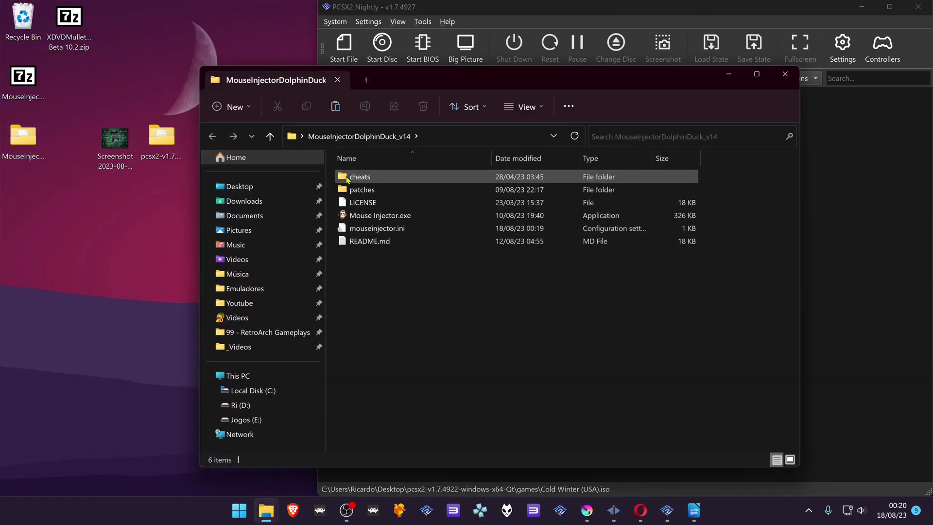
pyautogui.doubleClick(375, 178)
pyautogui.doubleClick(359, 203)
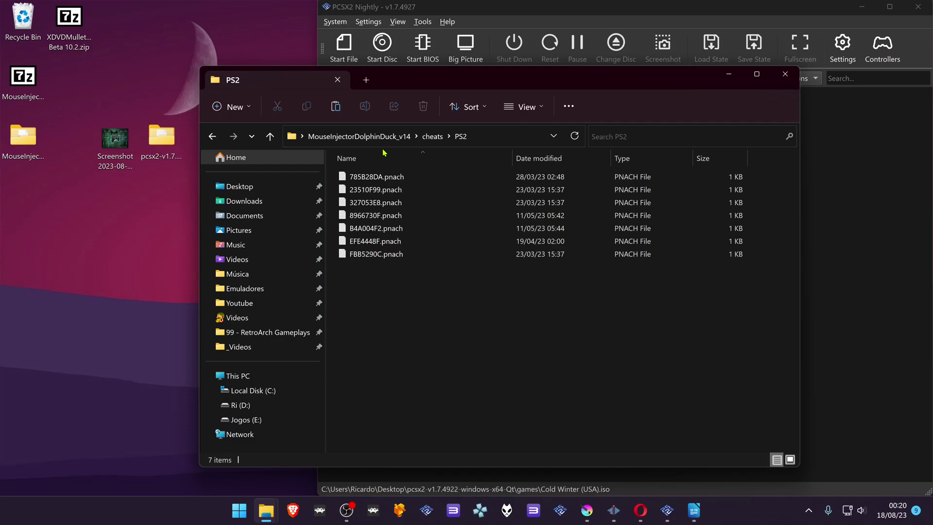
pyautogui.moveTo(402, 332); pyautogui.dragTo(367, 179)
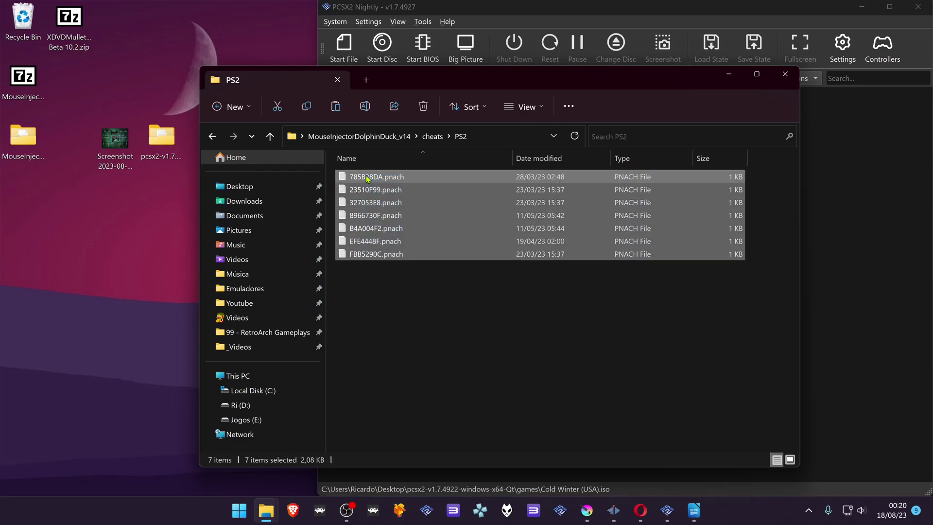
pyautogui.click(424, 306)
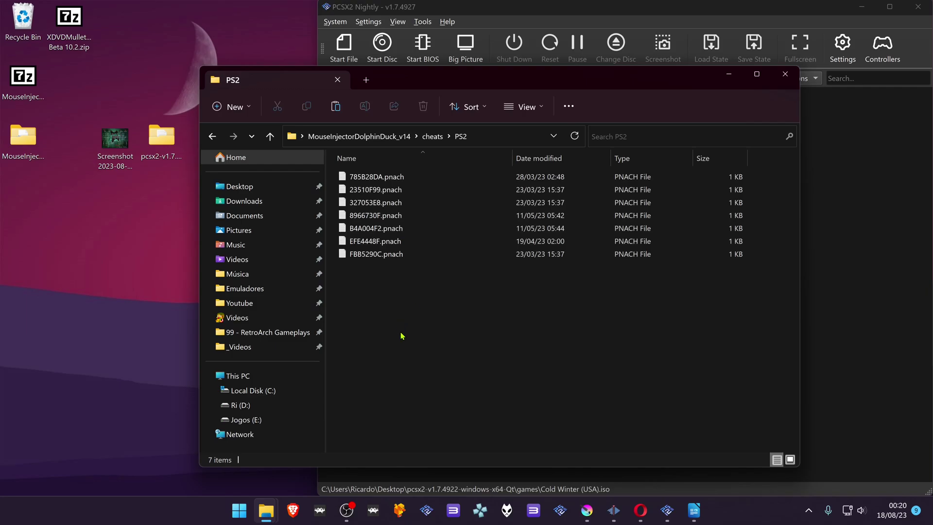
pyautogui.moveTo(402, 335); pyautogui.dragTo(383, 176)
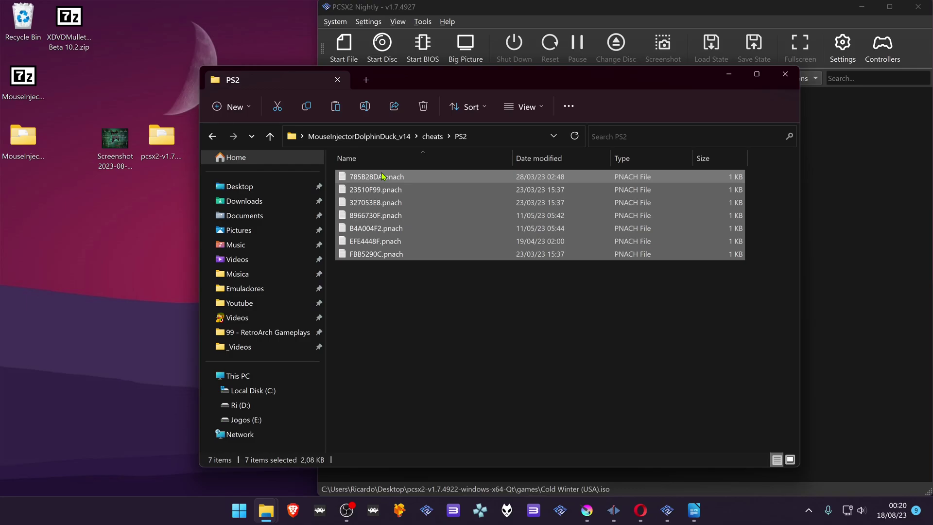
# Step: Paste the copied PNACH files into the cheats folder of pcsx2-v1.7.4922-windows-x64-Qt
pyautogui.click(157, 153)
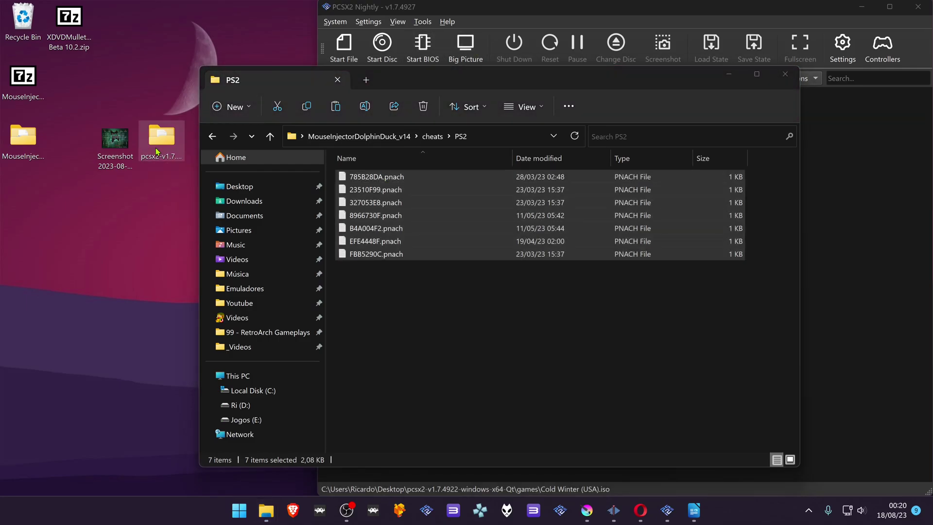
pyautogui.doubleClick(157, 152)
pyautogui.click(381, 222)
pyautogui.doubleClick(381, 222)
pyautogui.hotkey('ctrl', 'v')
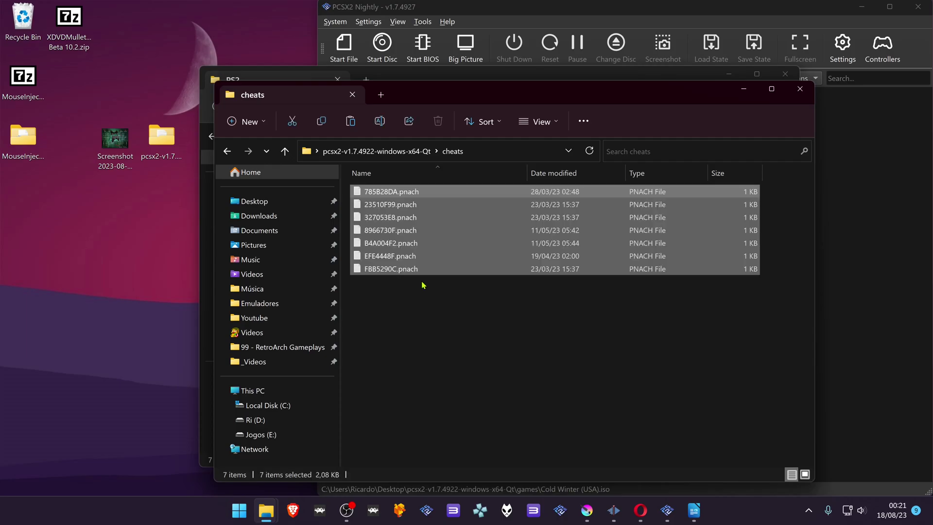
# Step: Switch to PCSX2, look at the Enable Cheats option in the Emulation settings, and close the settings
pyautogui.click(415, 13)
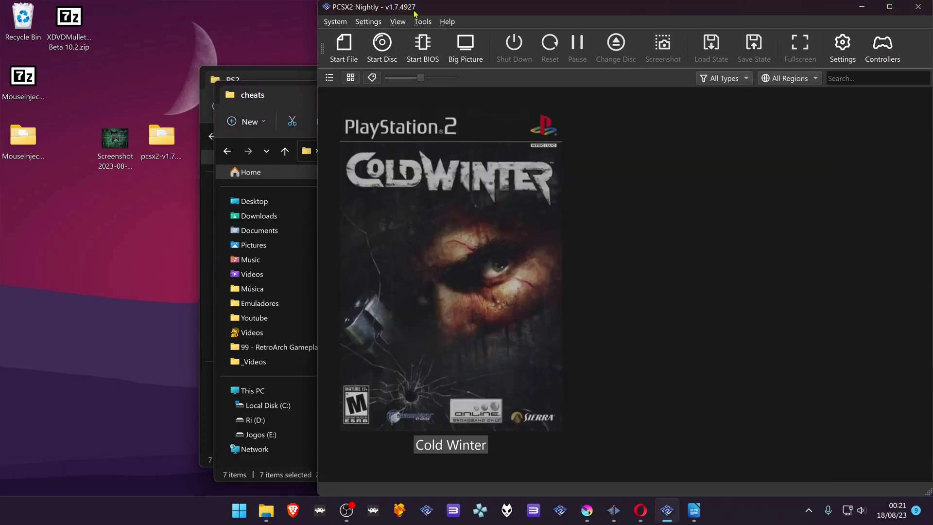
pyautogui.click(377, 23)
pyautogui.click(405, 96)
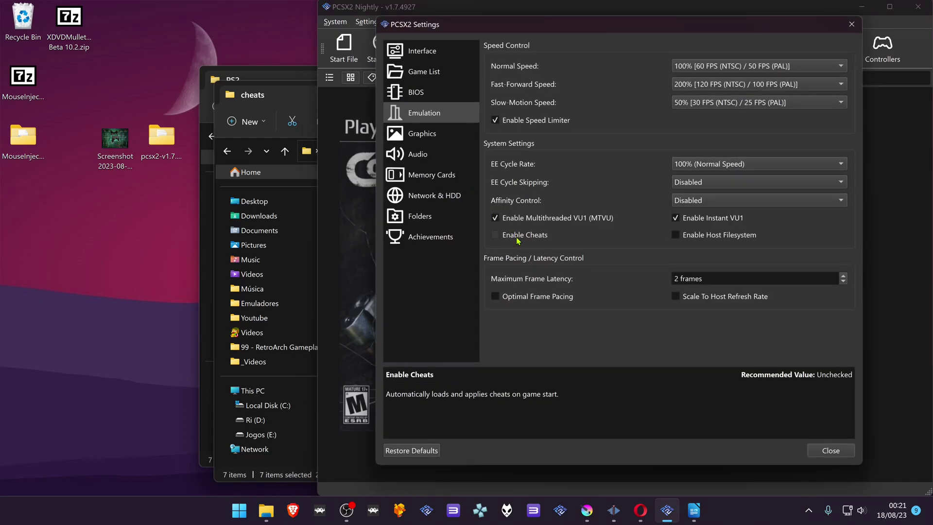
pyautogui.click(826, 451)
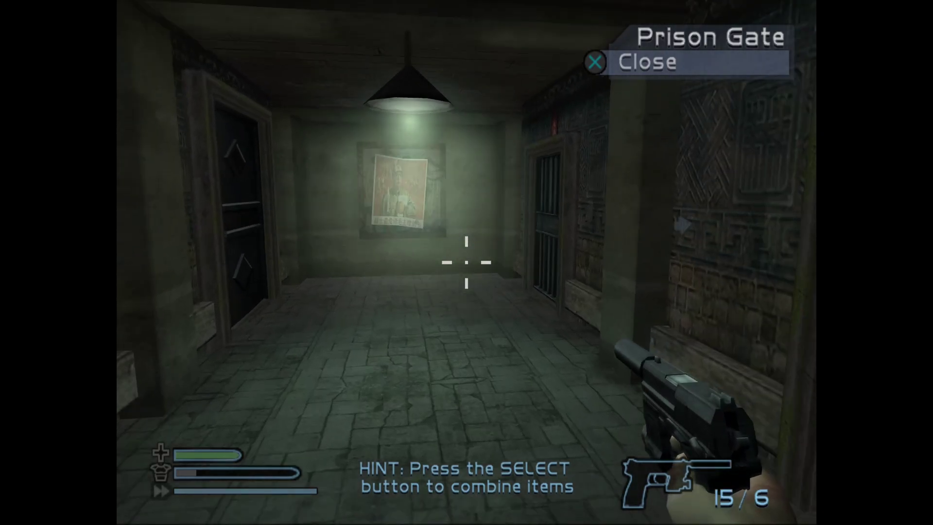
# Step: Walk forward in-game along the corridor towards the poster on the far wall
pyautogui.press('w')
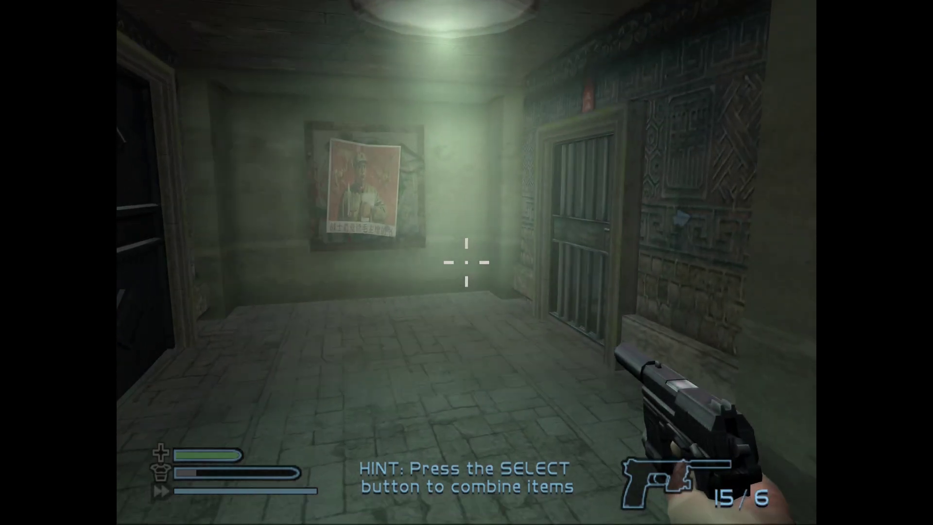